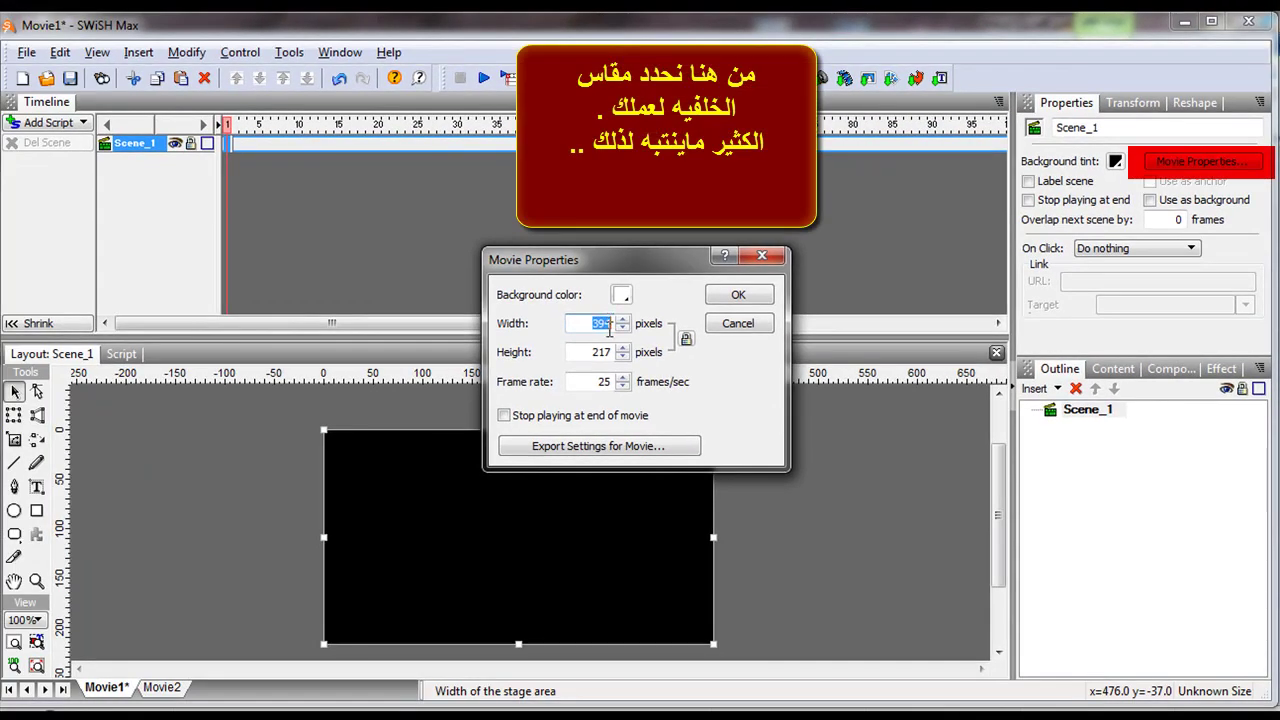
Step: Set the movie width to 500 pixels
{"action": "type", "text": "00"}
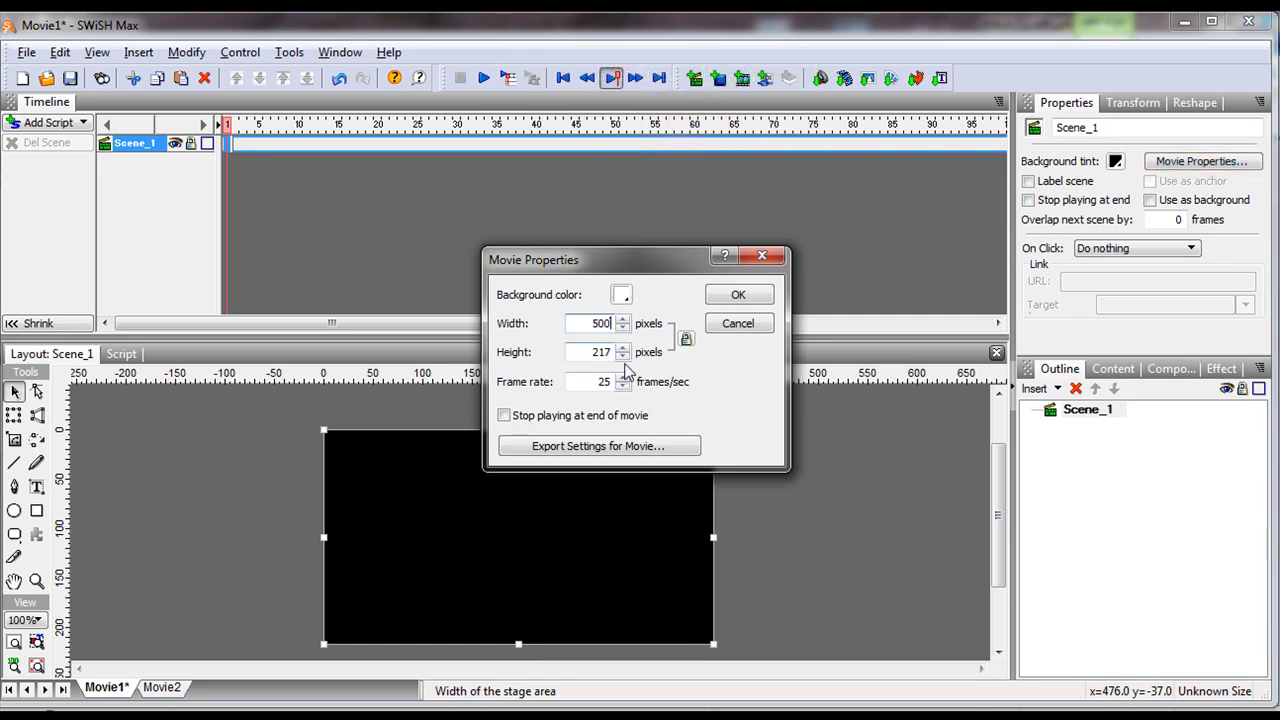
{"action": "left_click", "coordinate": [742, 302]}
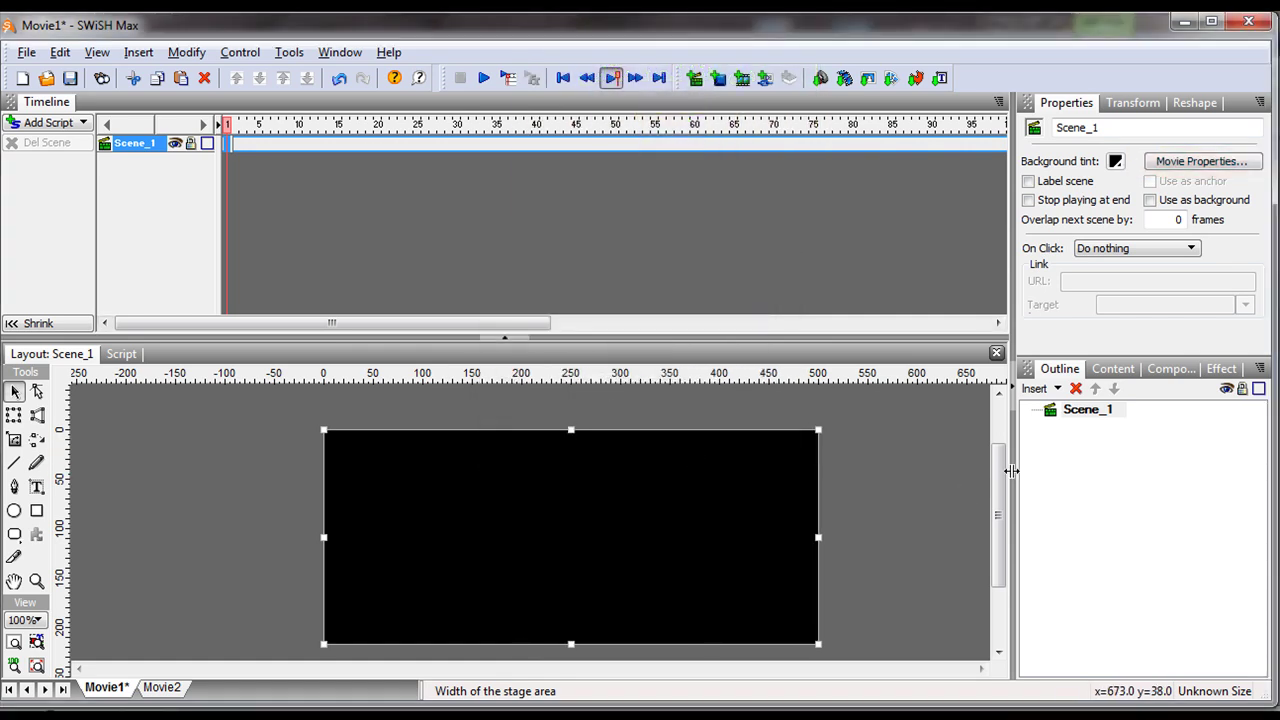
{"action": "left_click_drag", "start_coordinate": [1002, 475], "coordinate": [1000, 490]}
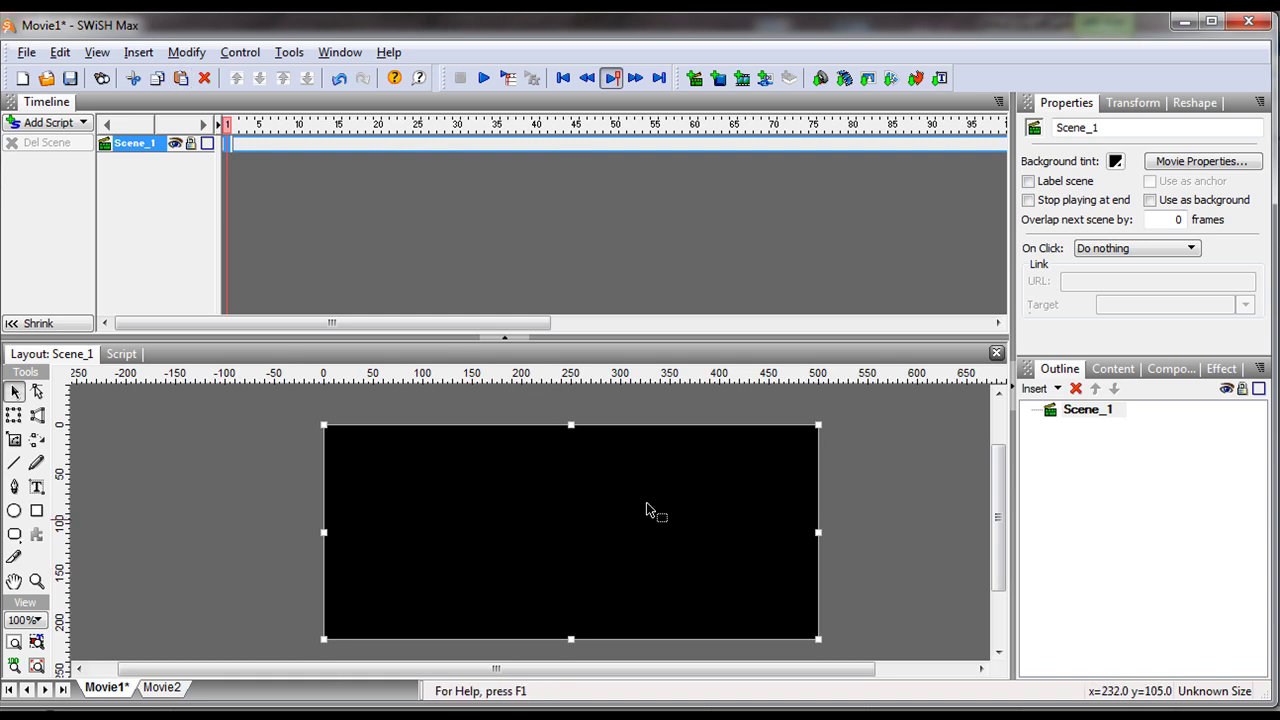
Step: Set the movie width to 470 pixels in the movie properties
{"action": "left_click", "coordinate": [1202, 161]}
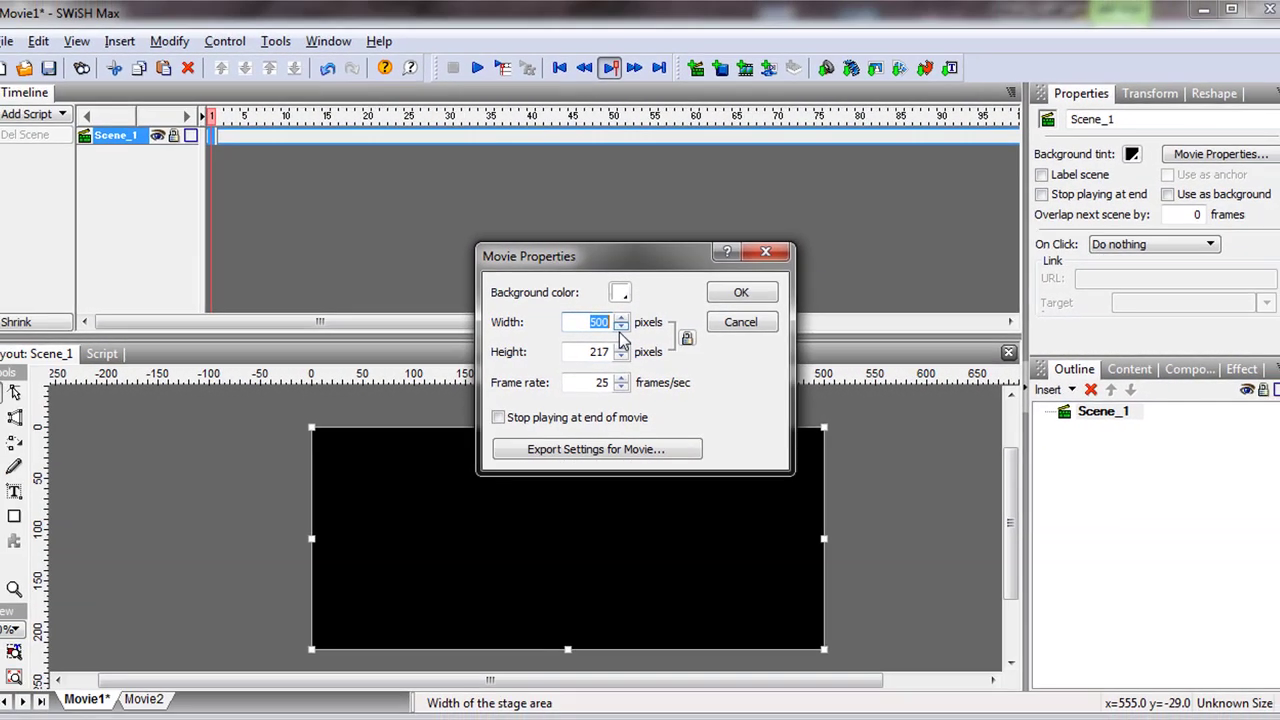
{"action": "type", "text": "470"}
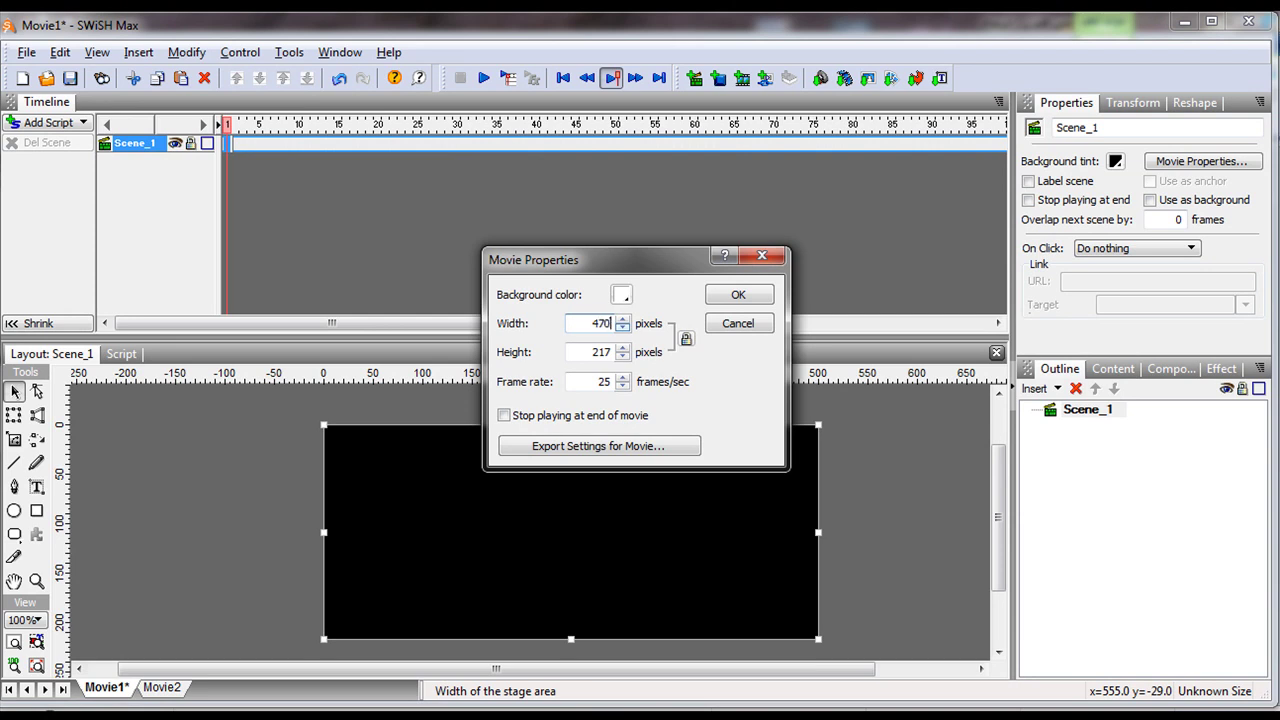
{"action": "left_click", "coordinate": [737, 294]}
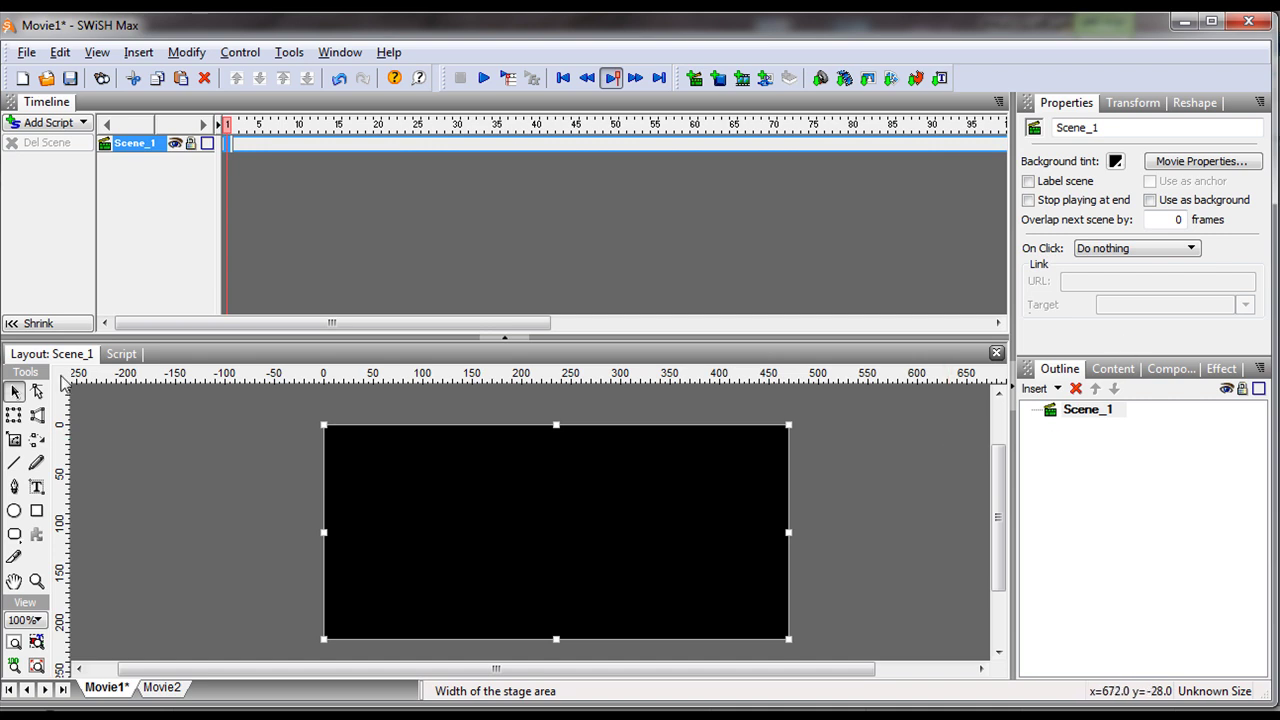
Step: Draw a text box about 344 pixels wide on the black stage and enter "سبحان الله وبحمده .. سبحان الله العظيم" in it
{"action": "left_click", "coordinate": [37, 486]}
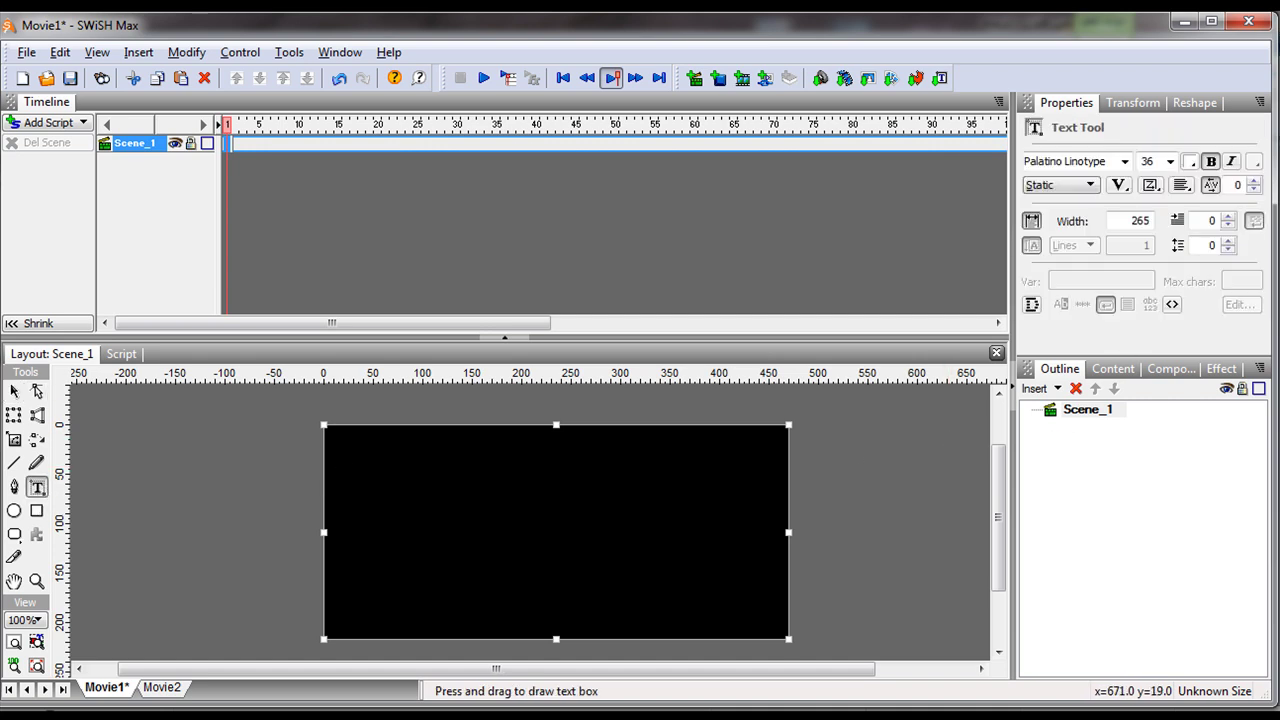
{"action": "left_click_drag", "start_coordinate": [357, 523], "coordinate": [697, 516]}
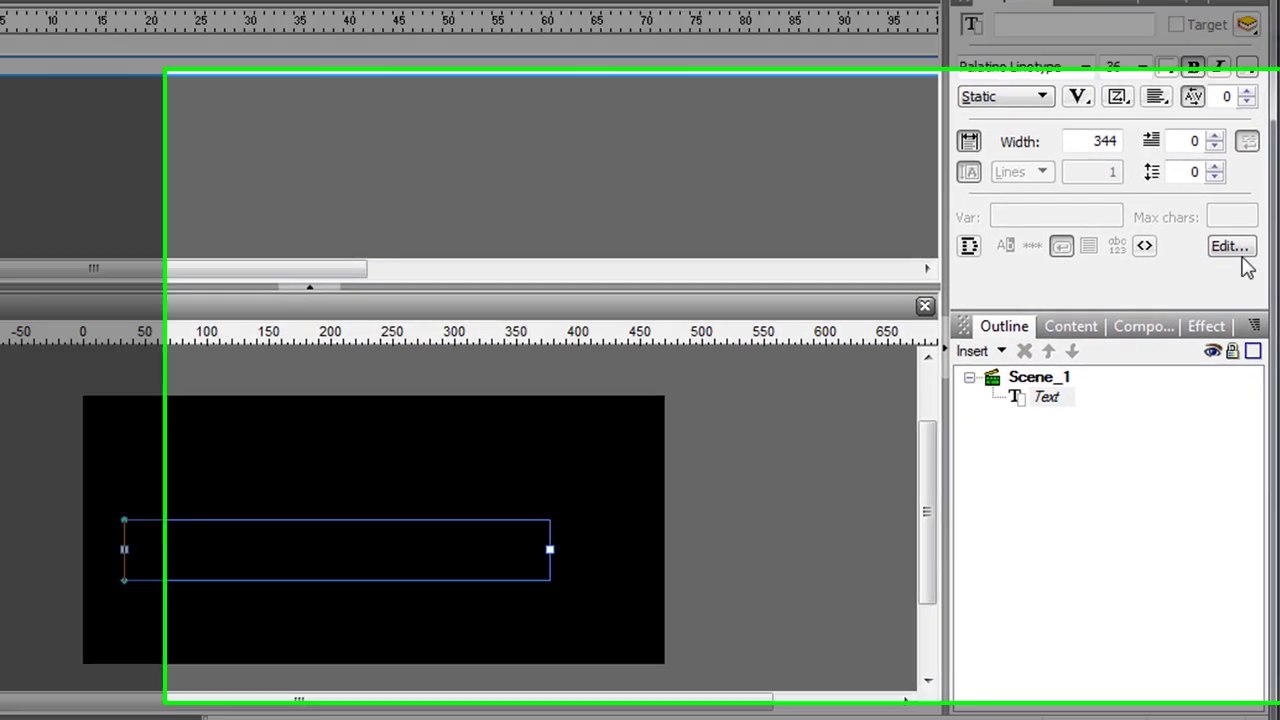
{"action": "left_click", "coordinate": [1237, 306]}
{"action": "left_click_drag", "start_coordinate": [688, 139], "coordinate": [722, 11]}
{"action": "type", "text": "سأ"}
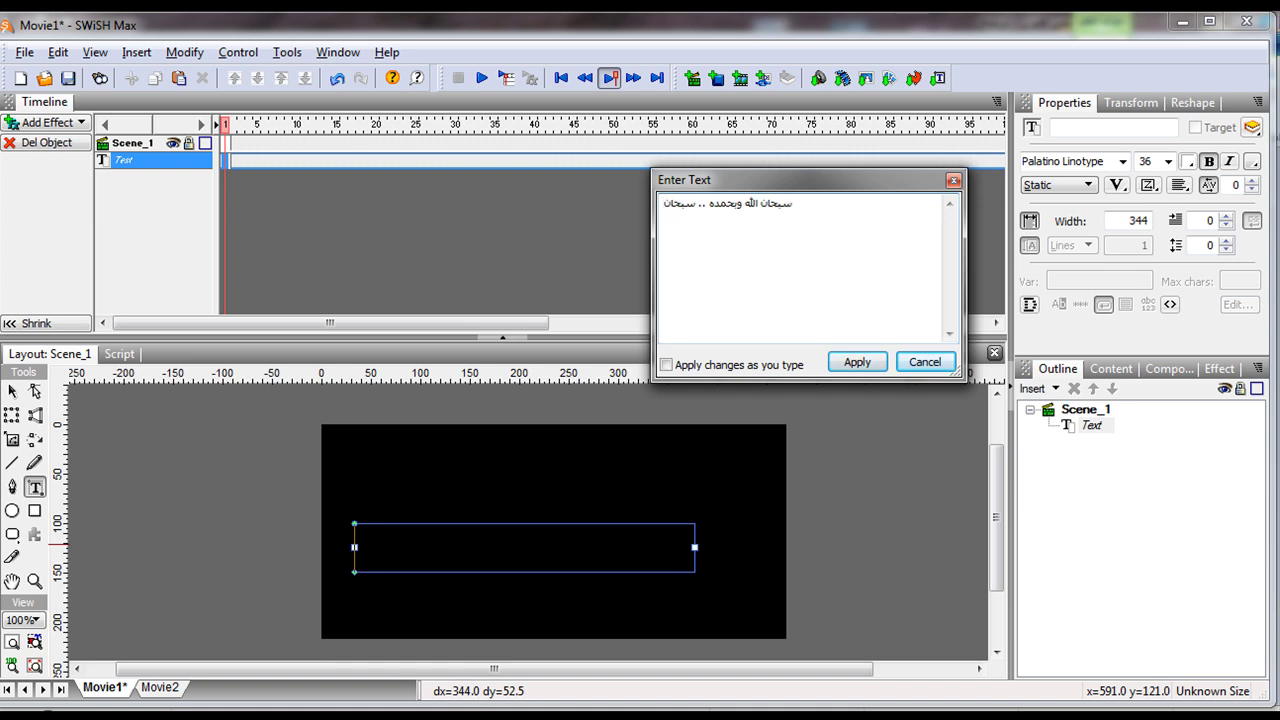
{"action": "type", "text": "الله"}
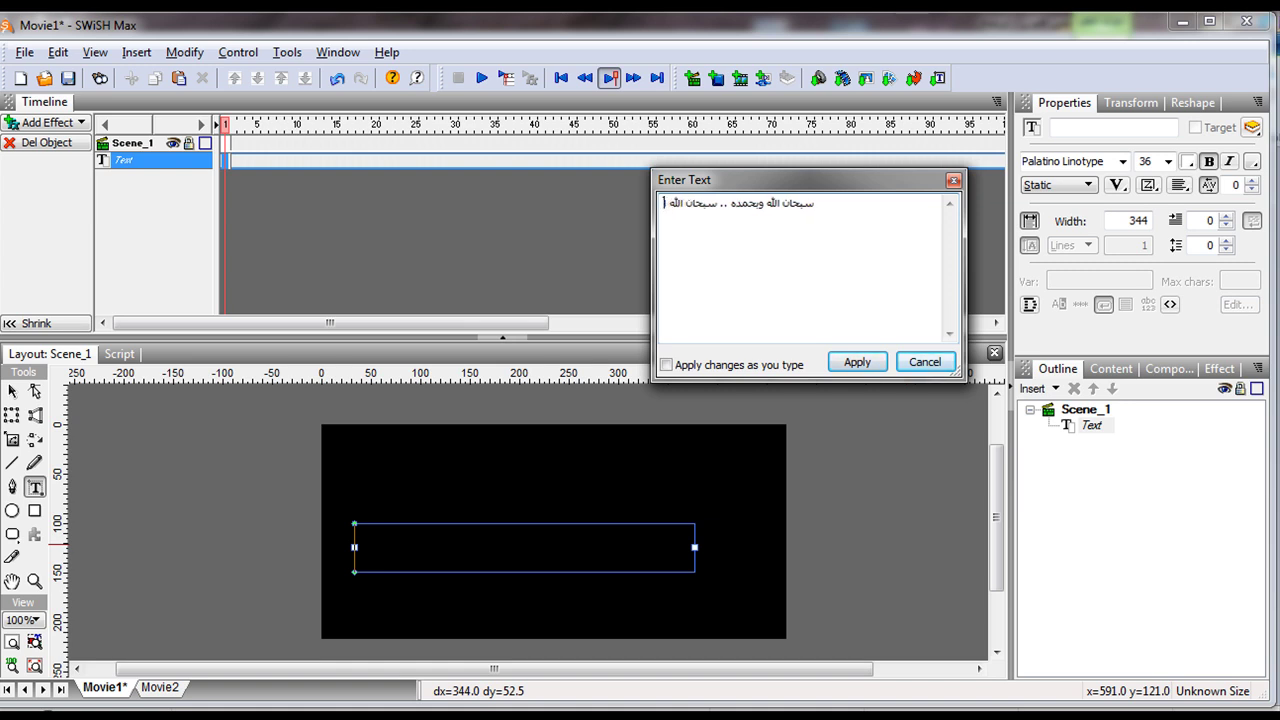
{"action": "type", "text": "عظيم"}
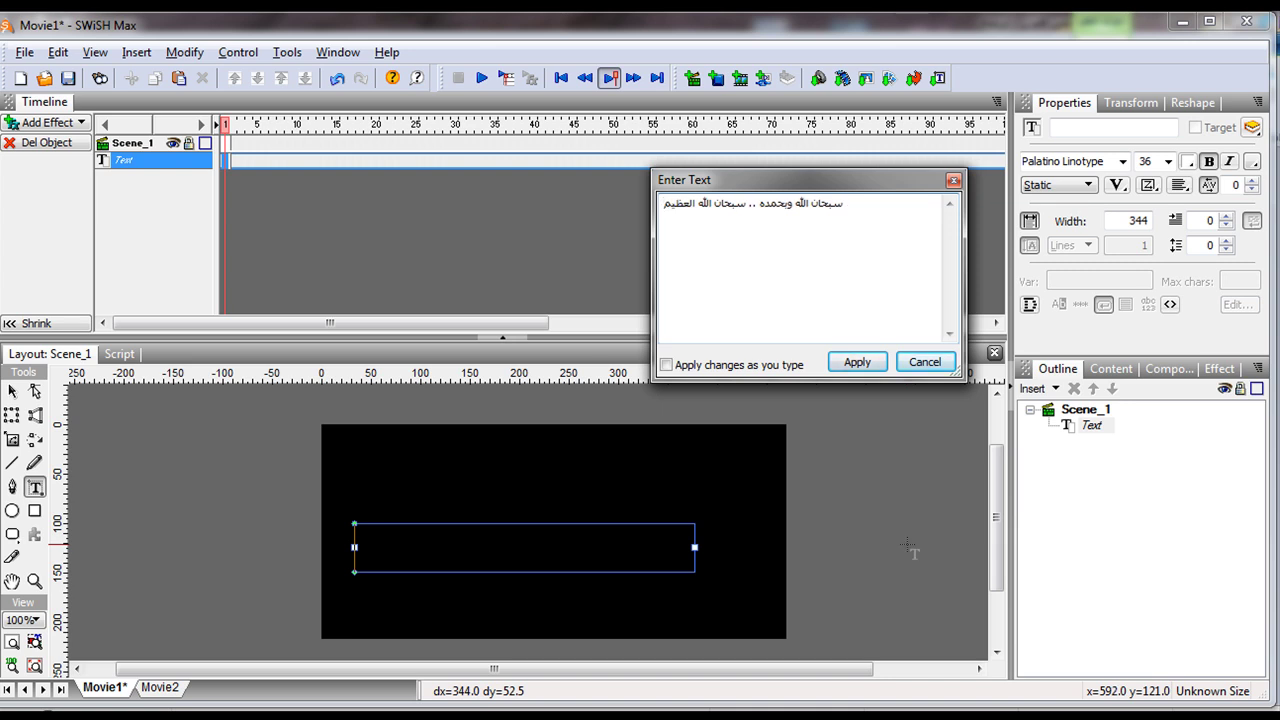
{"action": "left_click", "coordinate": [863, 364]}
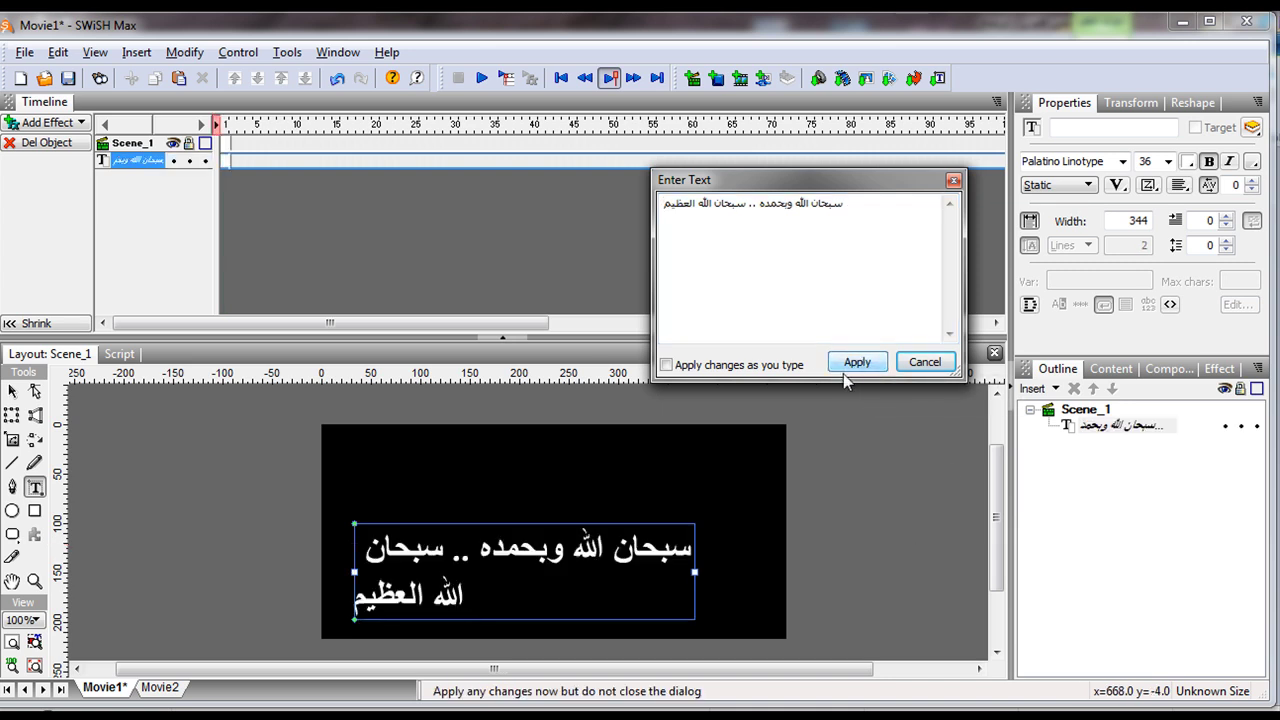
{"action": "left_click", "coordinate": [925, 362]}
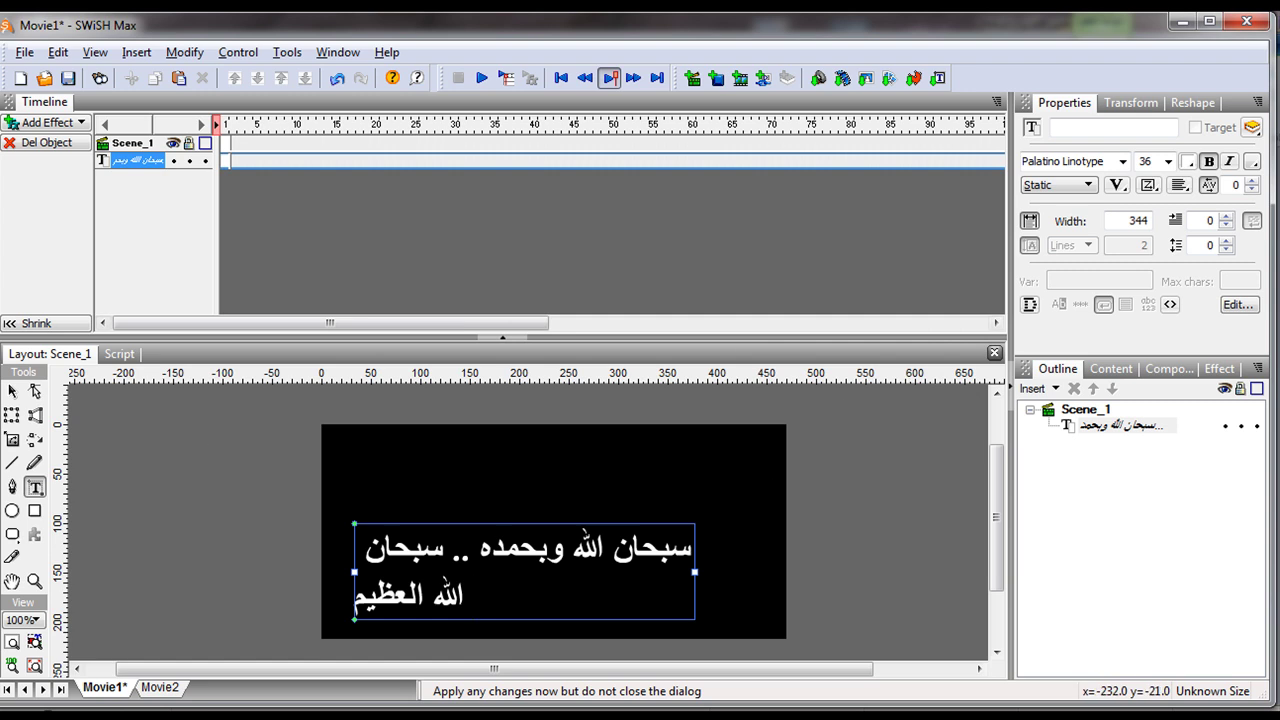
Step: Widen the text box to about 439 pixels and move it up towards the middle of the stage
{"action": "left_click", "coordinate": [13, 391]}
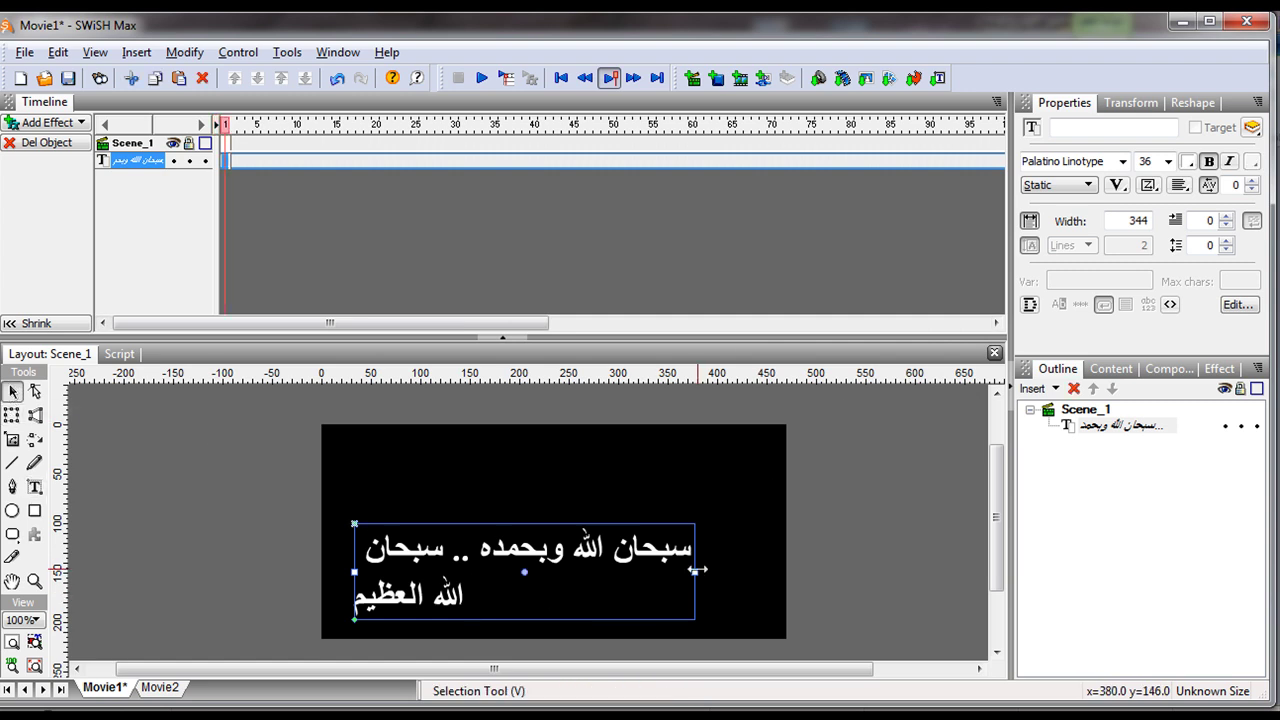
{"action": "left_click_drag", "start_coordinate": [697, 573], "coordinate": [761, 572]}
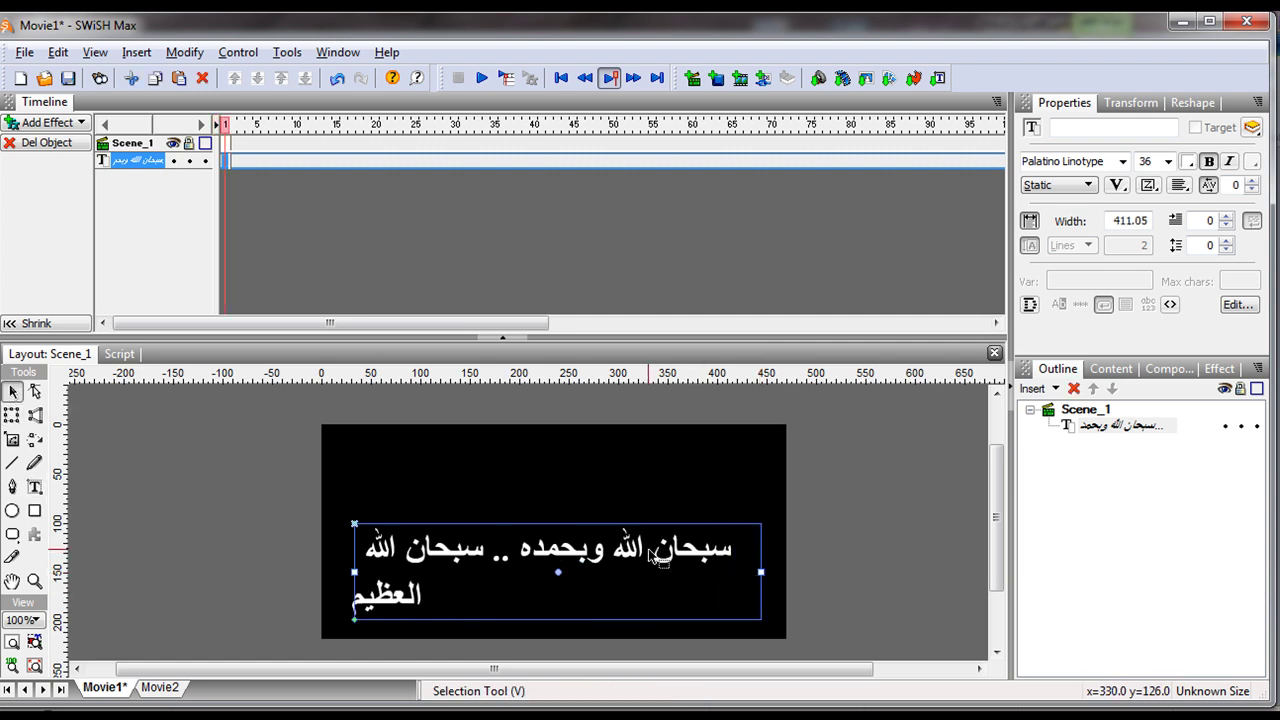
{"action": "left_click_drag", "start_coordinate": [570, 549], "coordinate": [572, 511]}
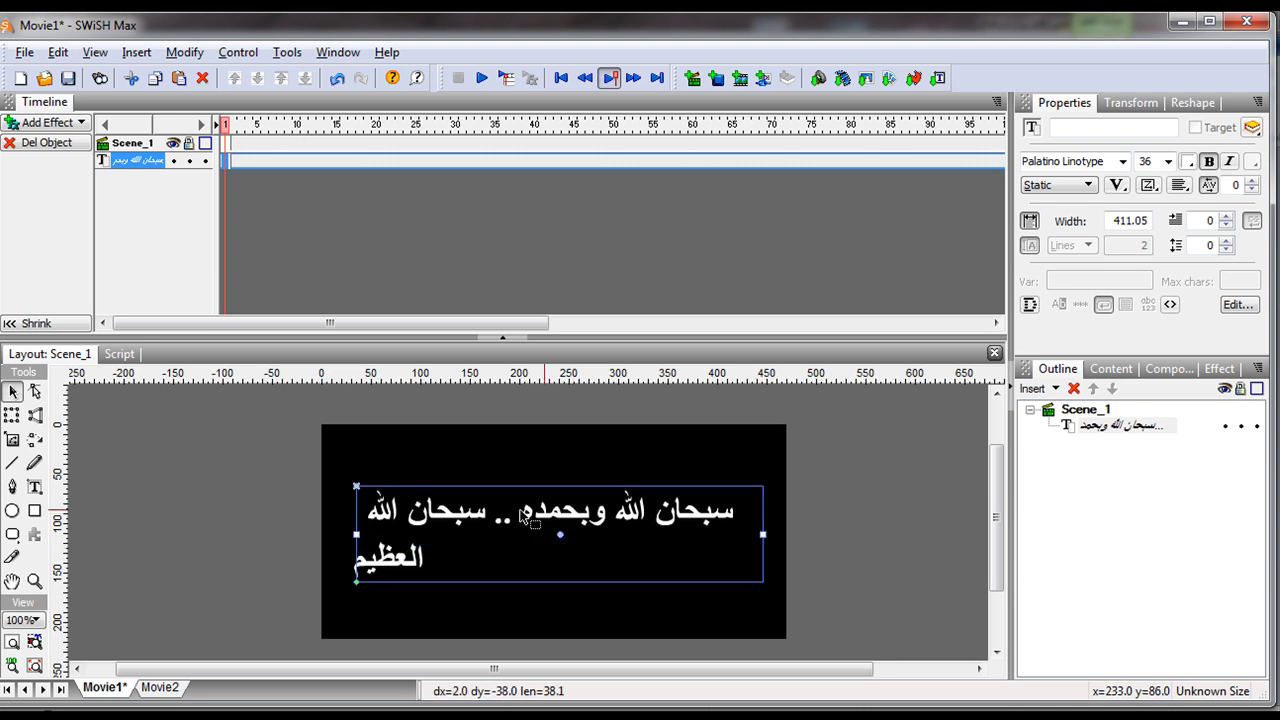
{"action": "left_click_drag", "start_coordinate": [357, 535], "coordinate": [329, 535]}
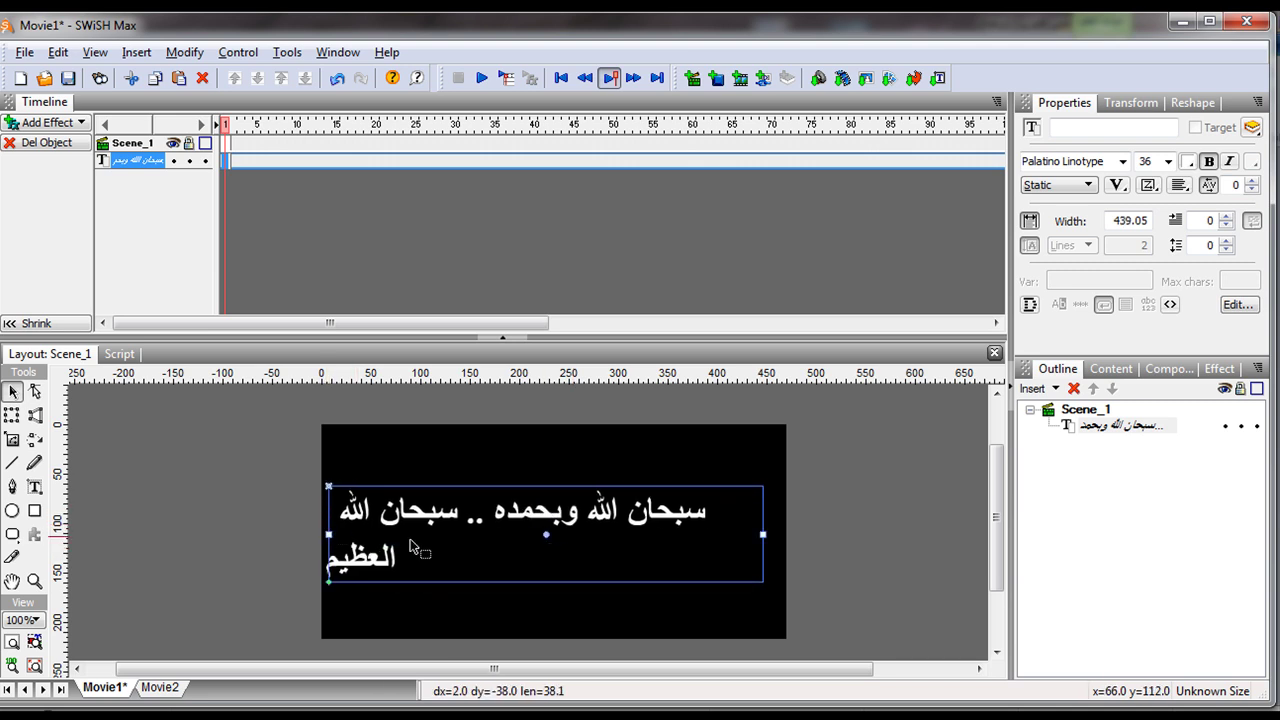
Step: Try a font size of 20 on the text and undo it
{"action": "left_click", "coordinate": [1167, 161]}
{"action": "left_click", "coordinate": [1148, 283]}
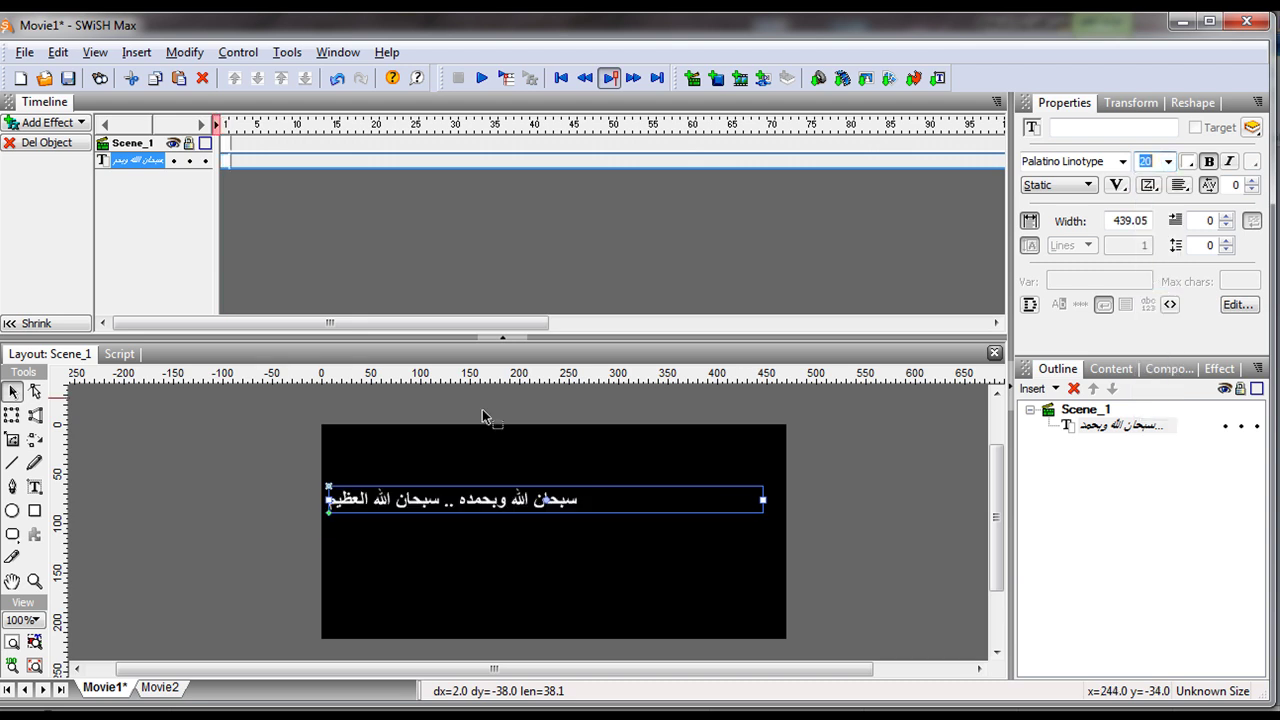
{"action": "left_click", "coordinate": [12, 415]}
{"action": "key", "text": "ctrl+z"}
Step: Set the text's font size to 28 and reposition the line near the vertical middle of the stage
{"action": "left_click", "coordinate": [1167, 161]}
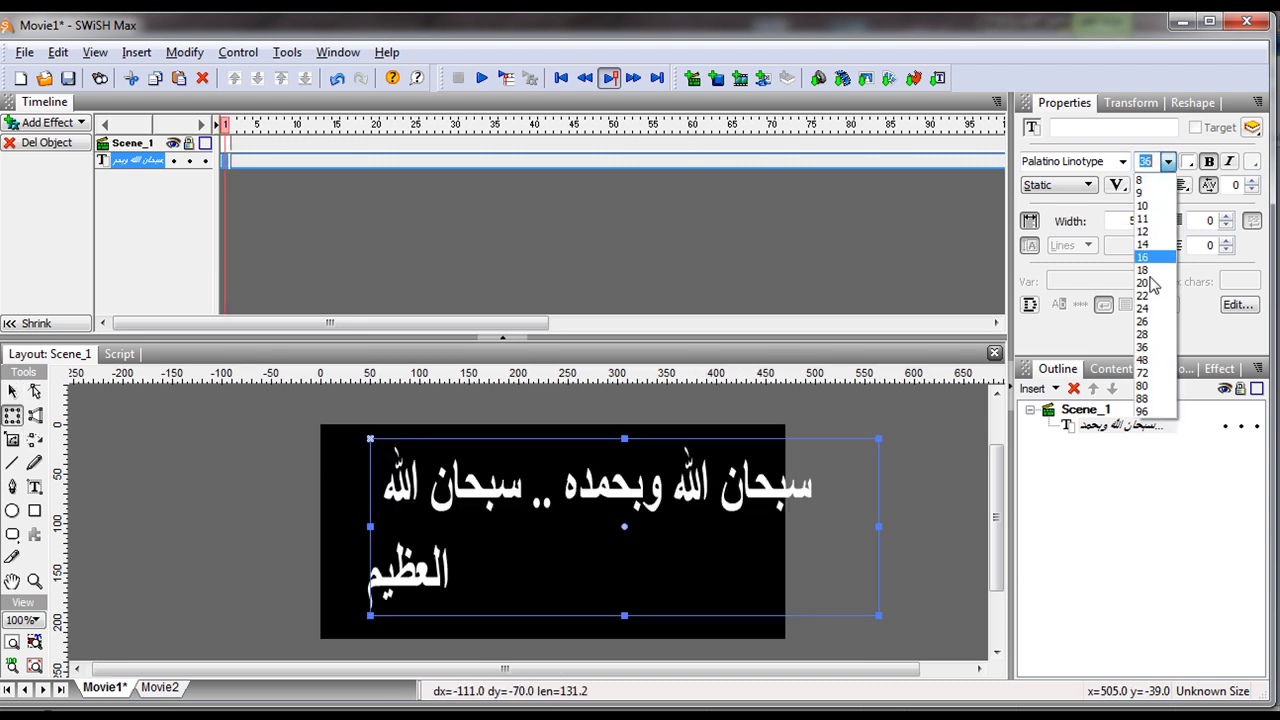
{"action": "left_click", "coordinate": [1145, 334]}
{"action": "left_click_drag", "start_coordinate": [603, 473], "coordinate": [498, 532]}
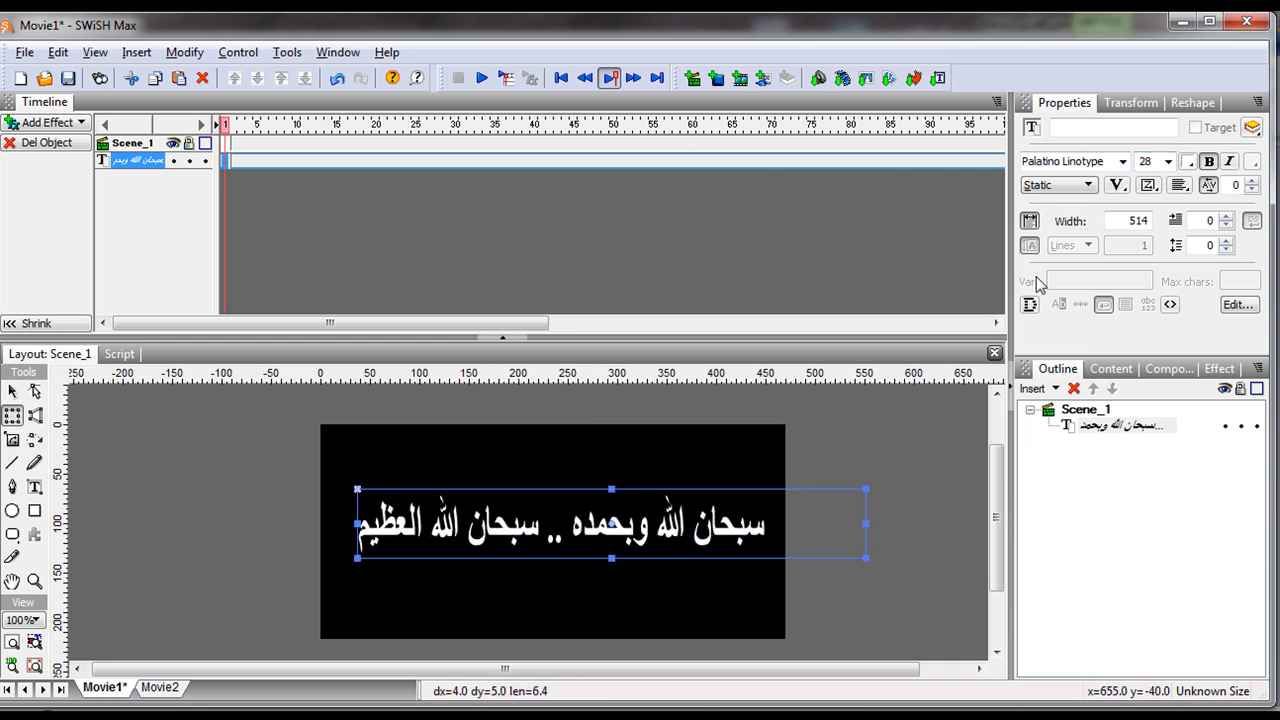
Step: Change the text colour to red (FF0000)
{"action": "left_click", "coordinate": [1187, 162]}
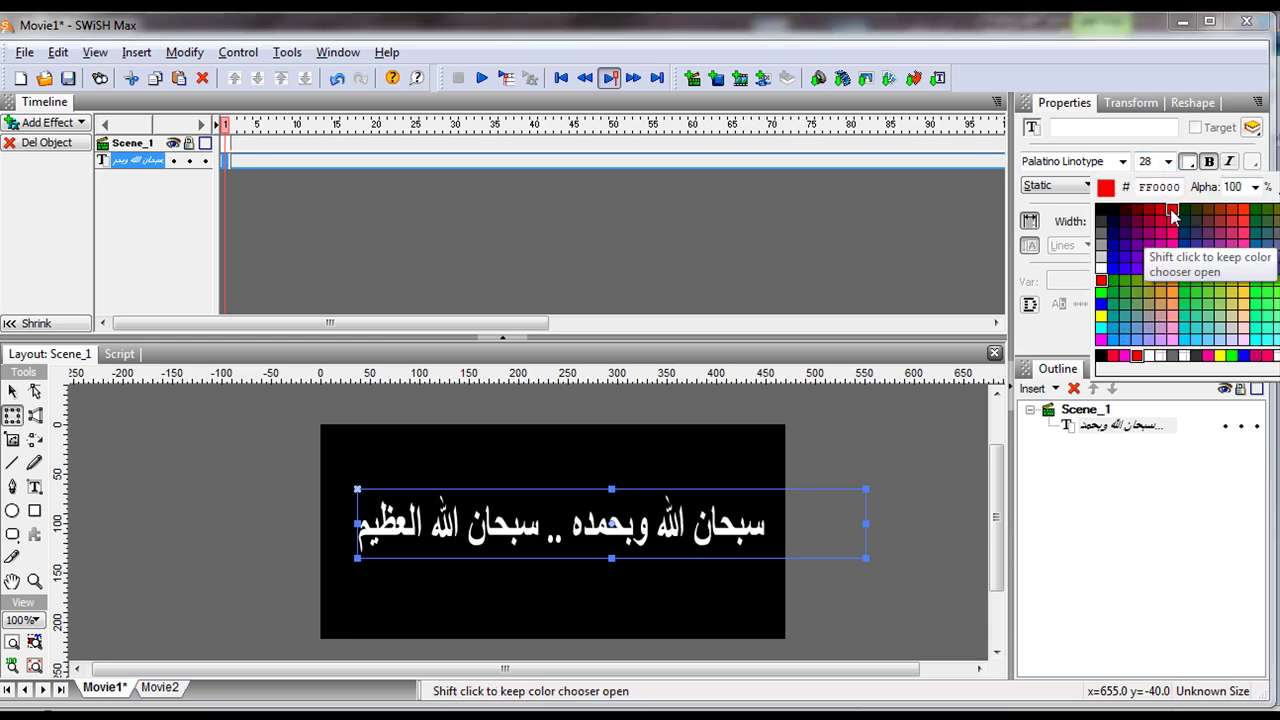
{"action": "left_click", "coordinate": [1161, 212]}
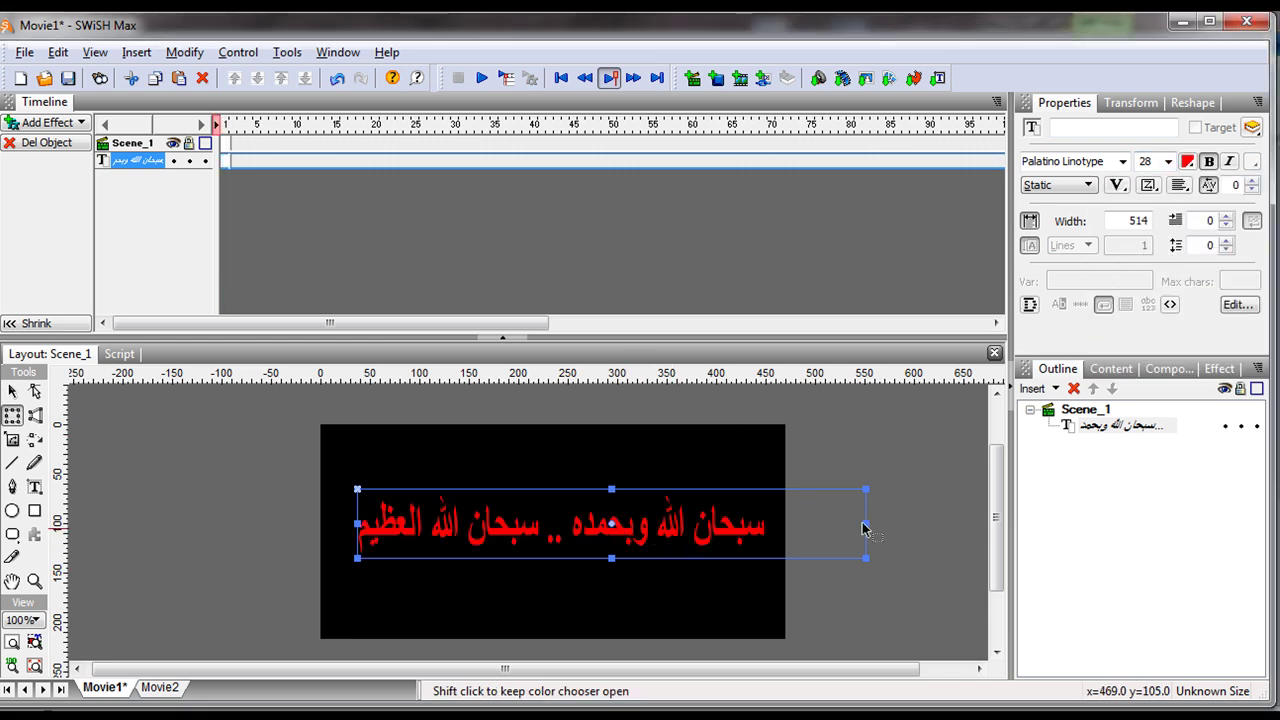
{"action": "scroll", "coordinate": [995, 495], "scroll_direction": "down", "scroll_amount": 1}
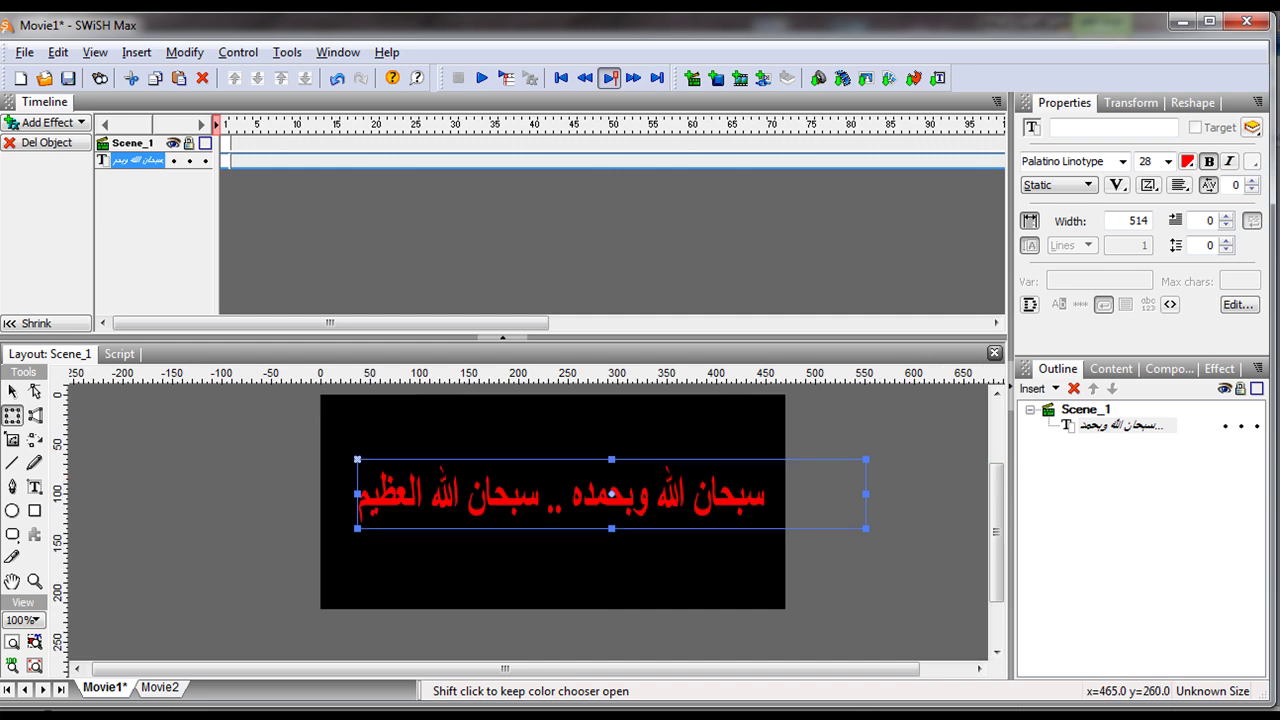
Step: Group the text object as a movie clip and expand the clip to show its contents
{"action": "right_click", "coordinate": [1150, 428]}
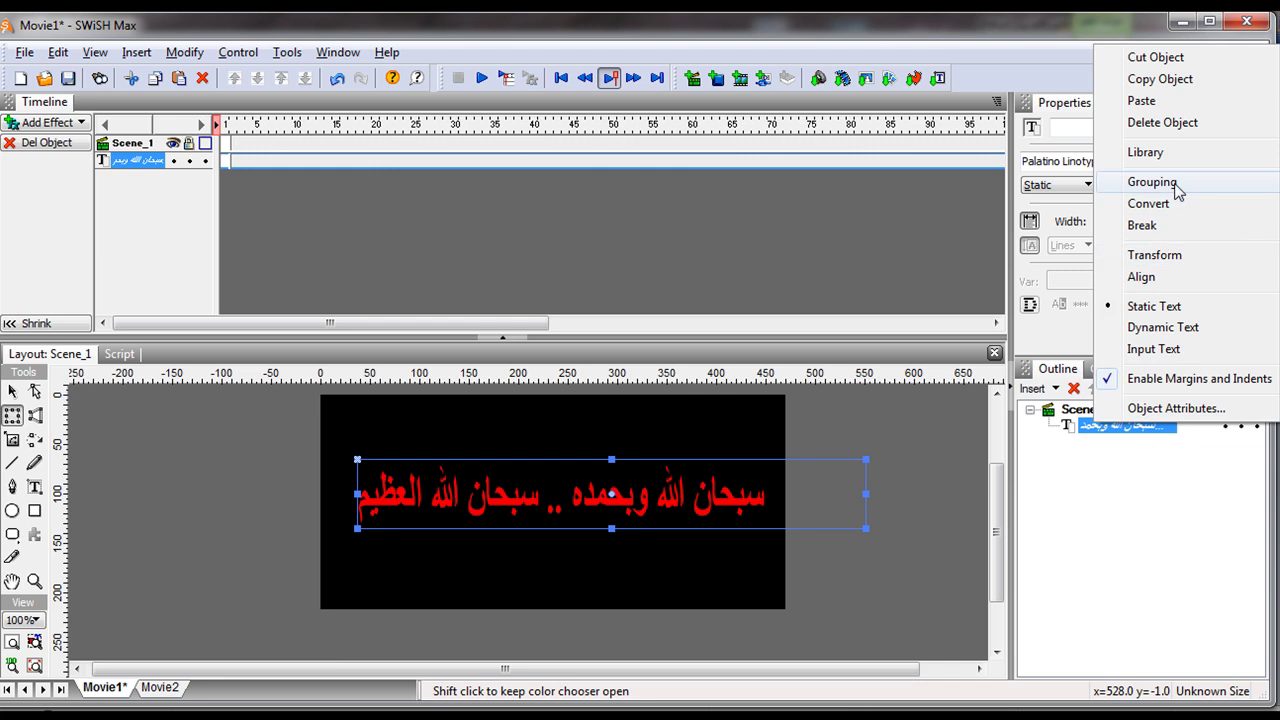
{"action": "mouse_move", "coordinate": [1176, 186]}
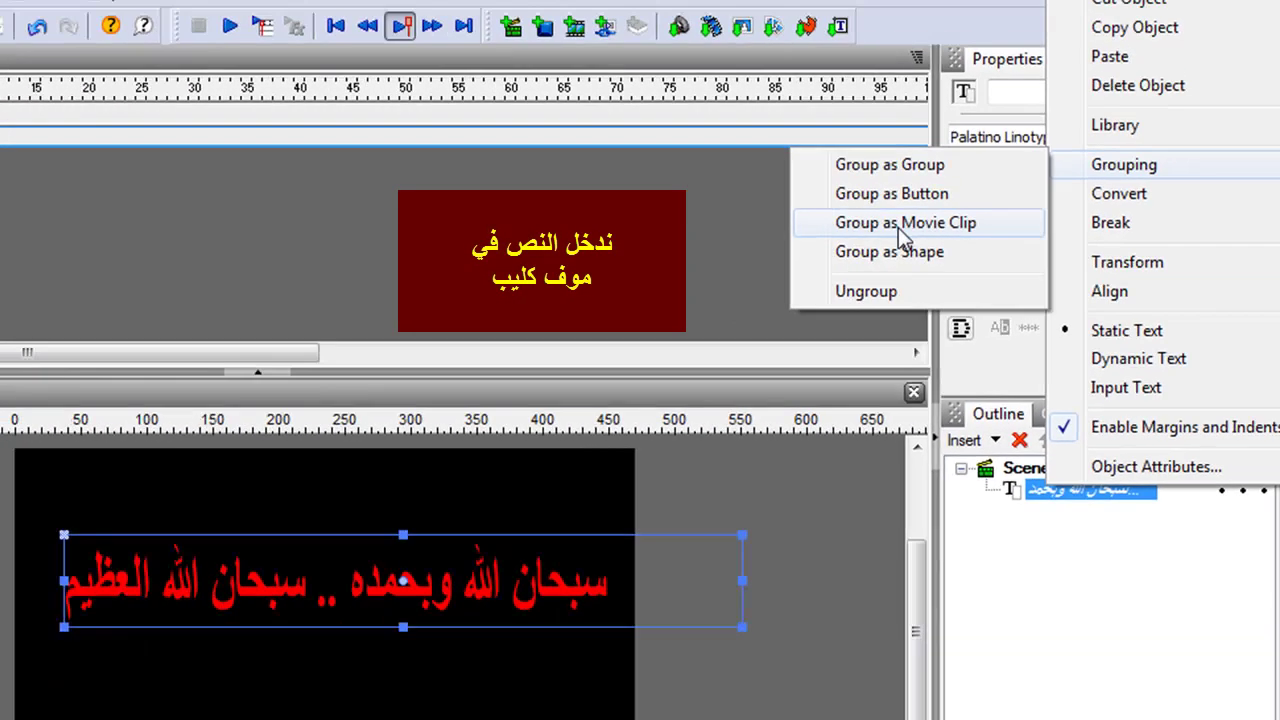
{"action": "left_click", "coordinate": [974, 226]}
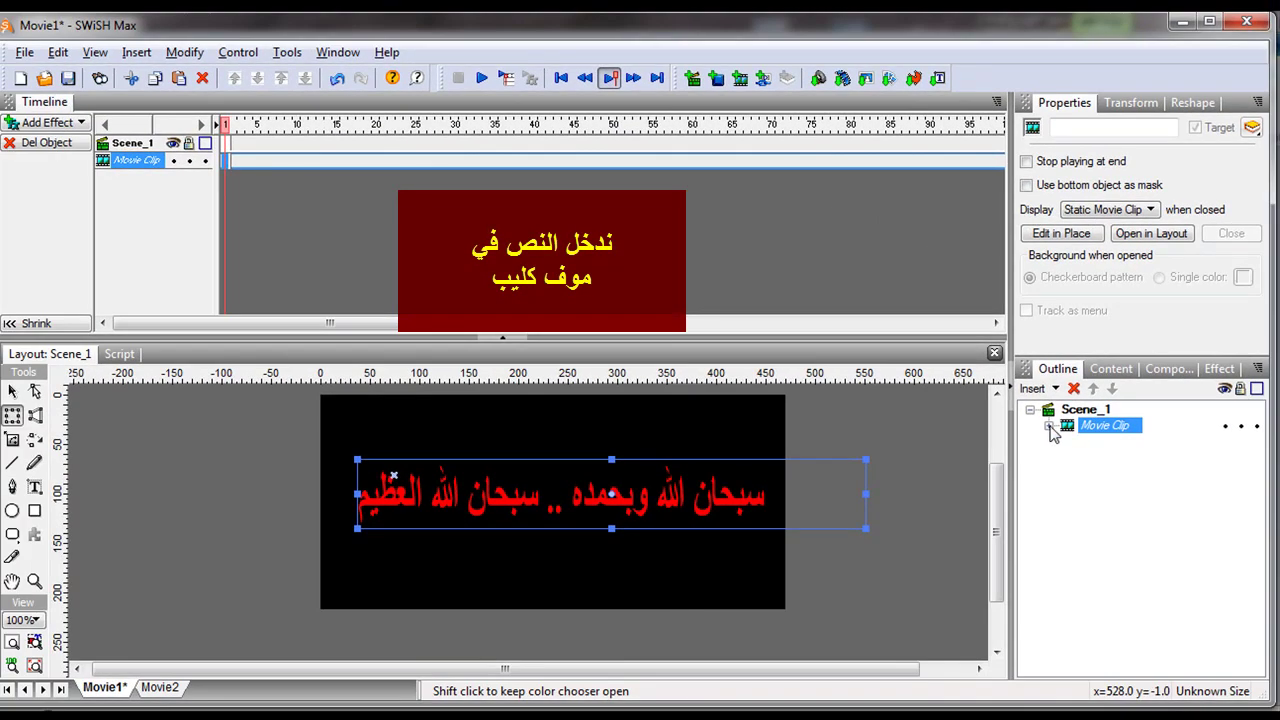
{"action": "left_click", "coordinate": [1050, 426]}
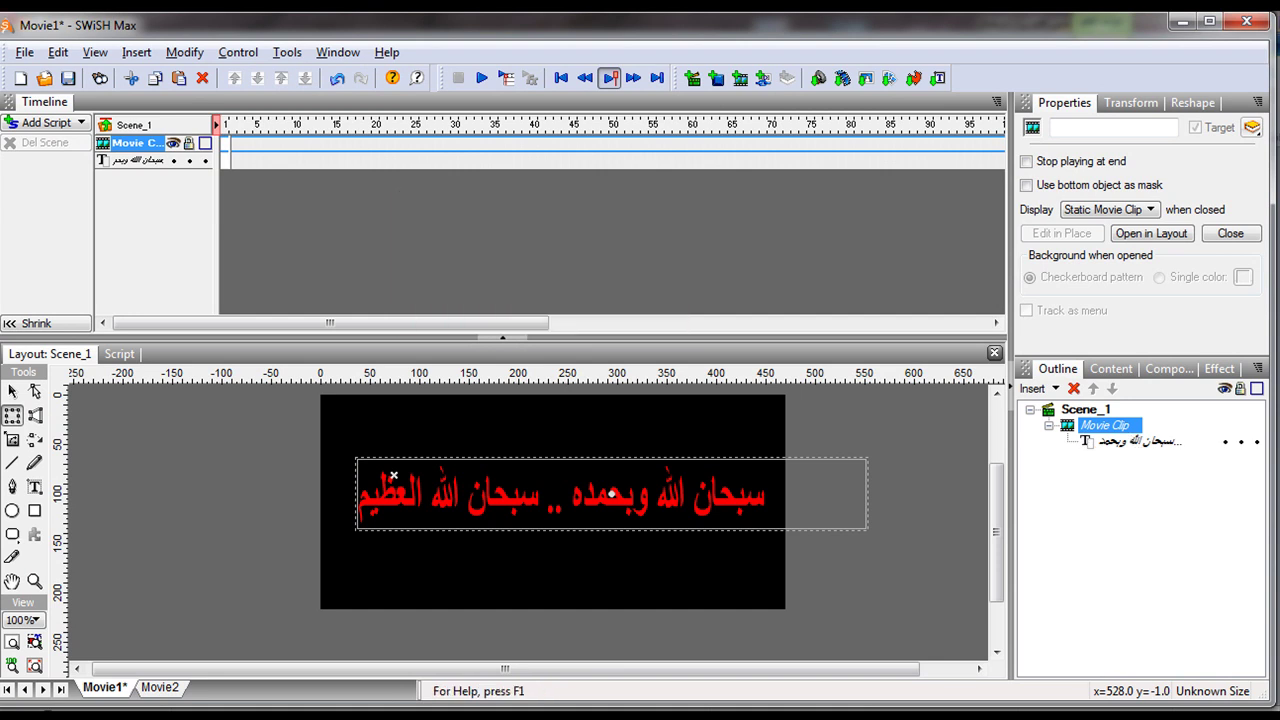
Step: Import the rose image جوجو.PNG into the movie clip and position it over the upper part of the stage
{"action": "left_click", "coordinate": [136, 52]}
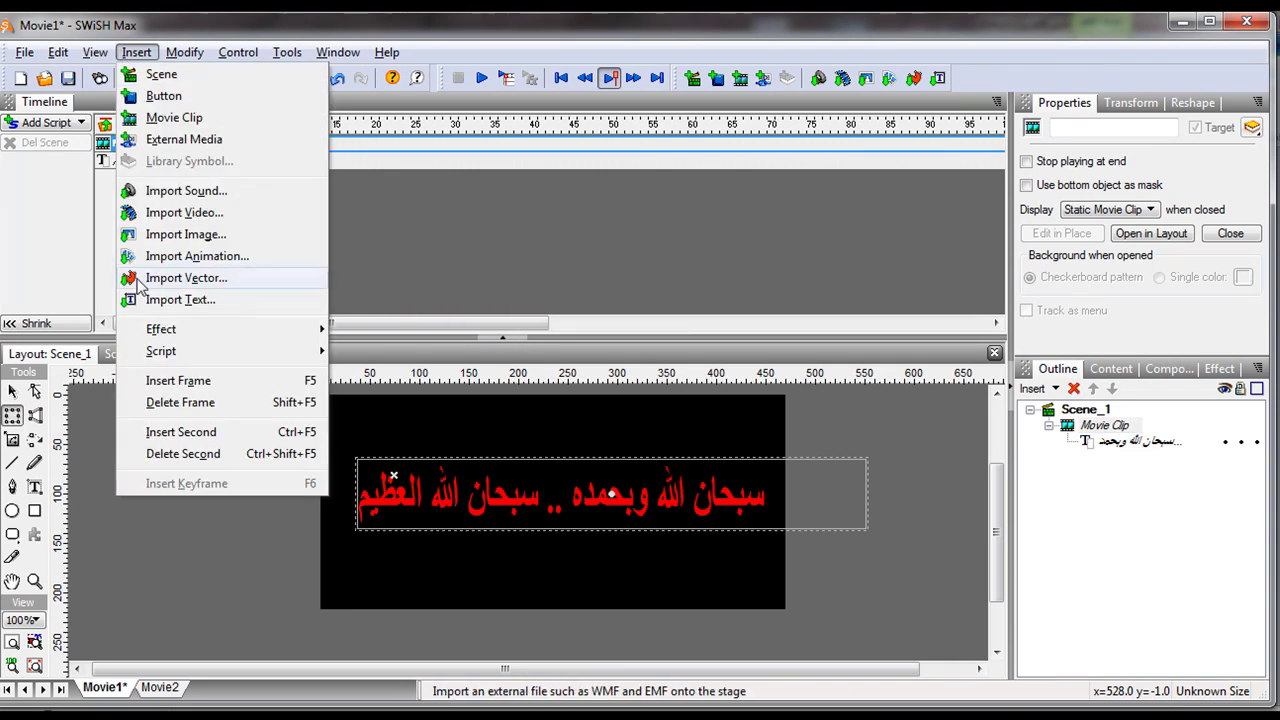
{"action": "left_click", "coordinate": [172, 236]}
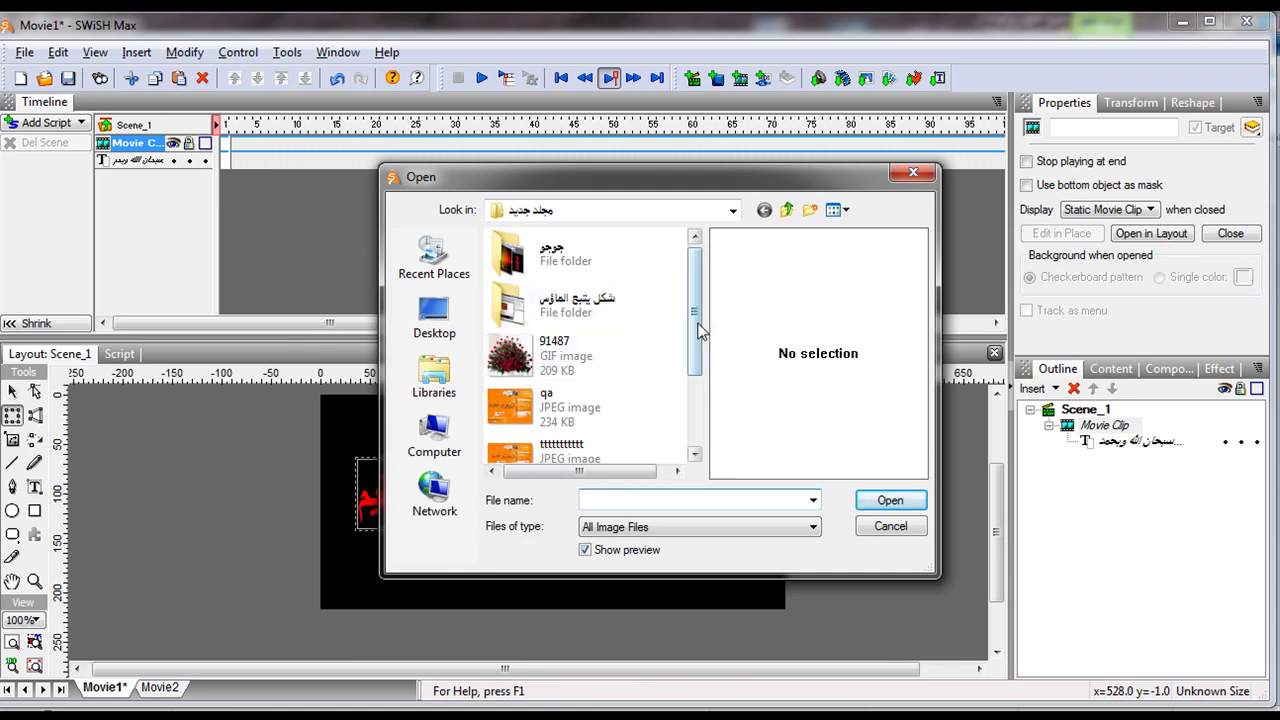
{"action": "left_click_drag", "start_coordinate": [694, 330], "coordinate": [687, 402]}
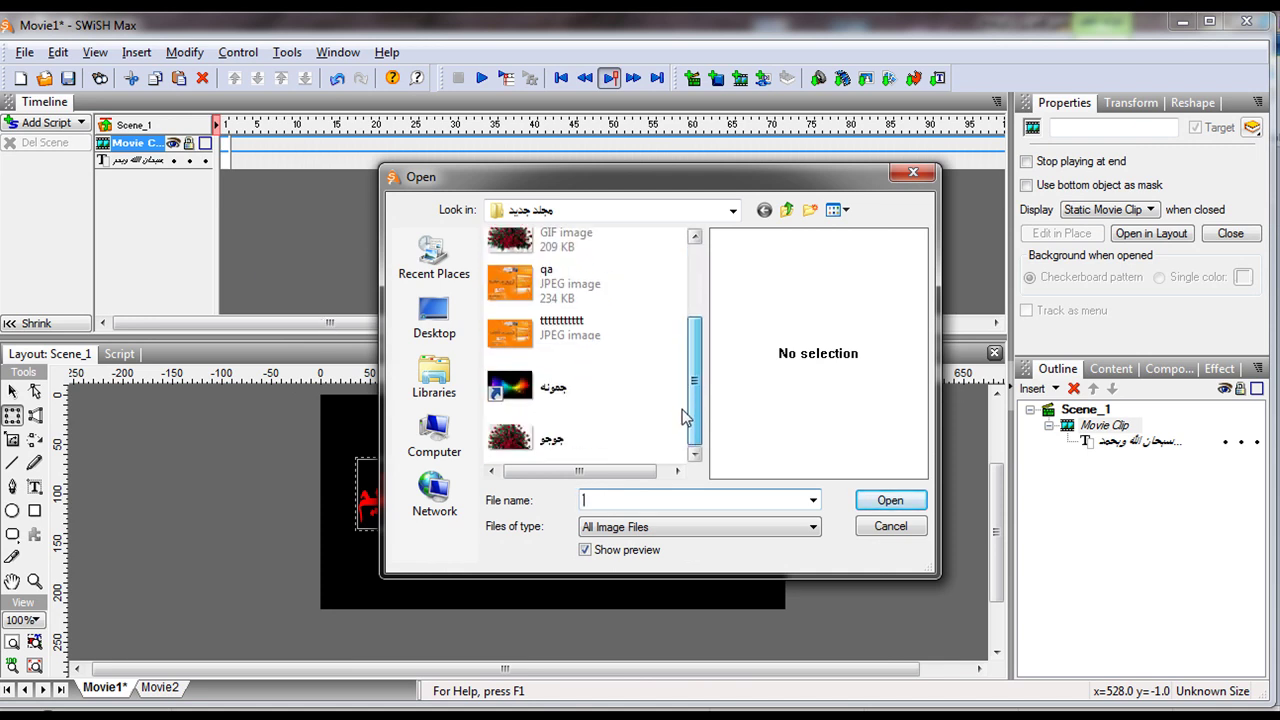
{"action": "left_click", "coordinate": [587, 450]}
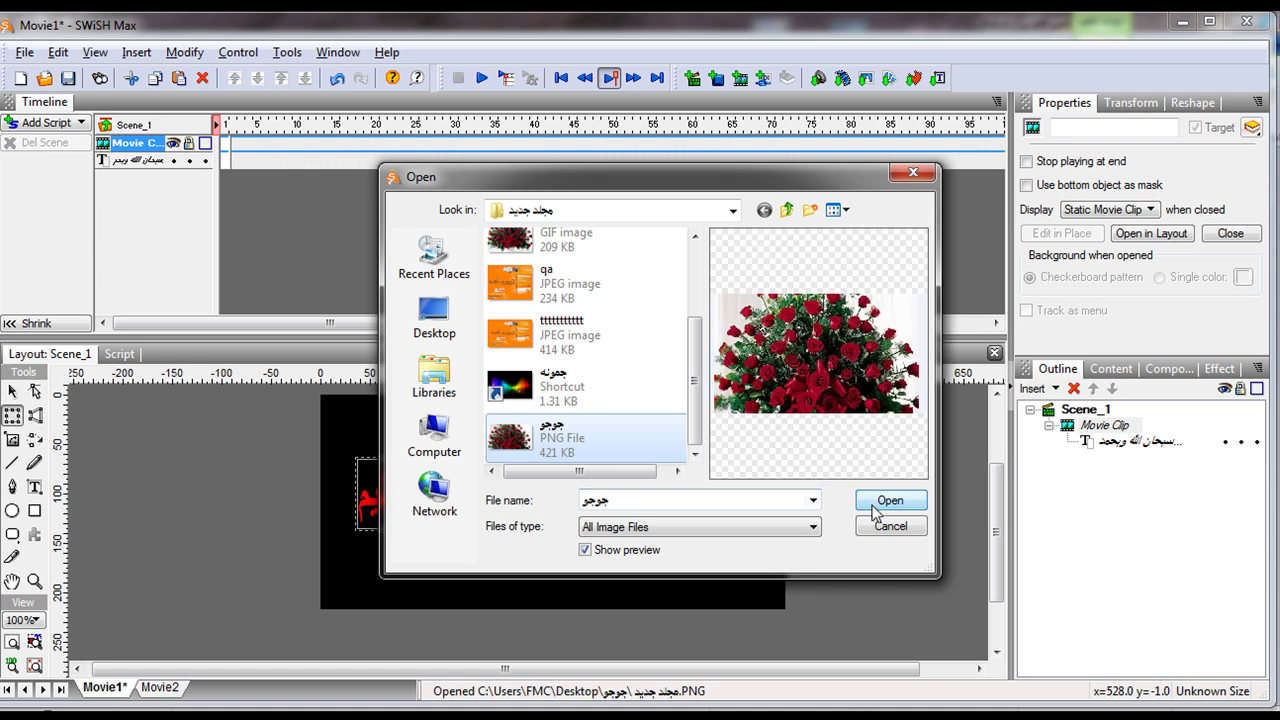
{"action": "left_click", "coordinate": [880, 501]}
{"action": "mouse_move", "coordinate": [622, 522]}
{"action": "left_mouse_down"}
{"action": "mouse_move", "coordinate": [628, 425]}
{"action": "mouse_move", "coordinate": [625, 508]}
{"action": "left_mouse_up"}
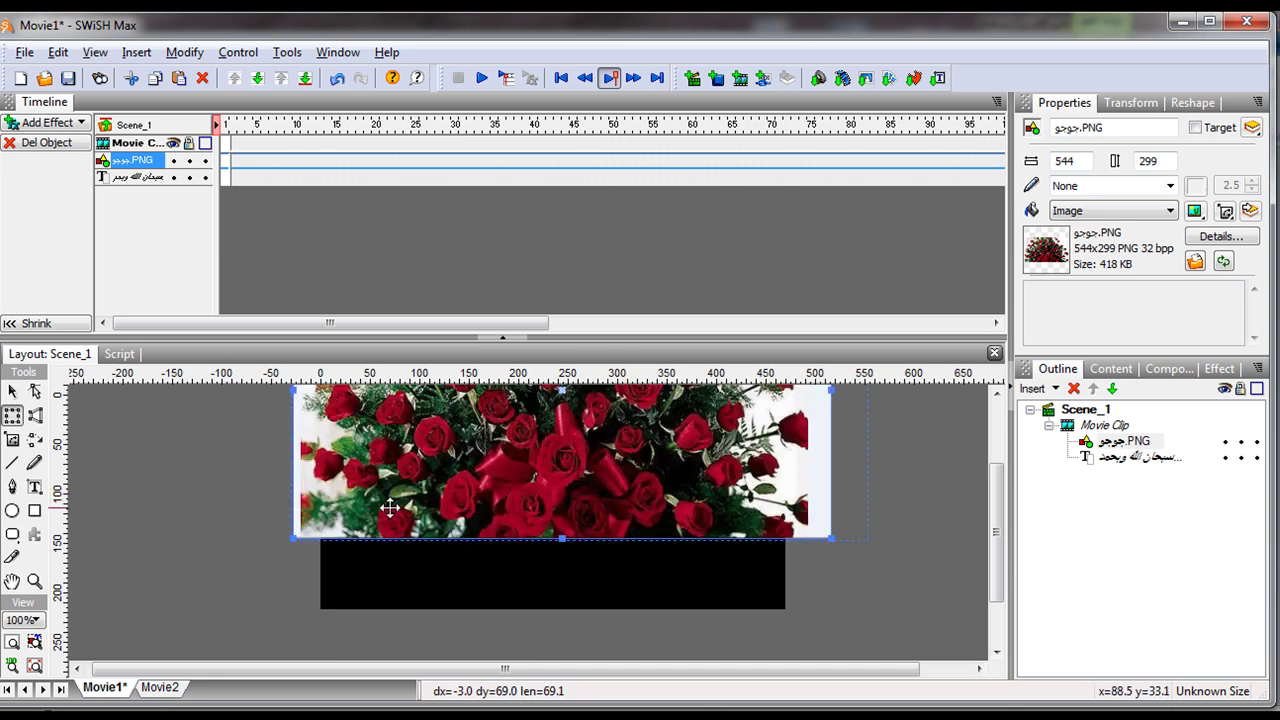
Step: Turn off frame preview and add a Move effect at frame 1 of the جوجو.PNG image
{"action": "left_click", "coordinate": [610, 78]}
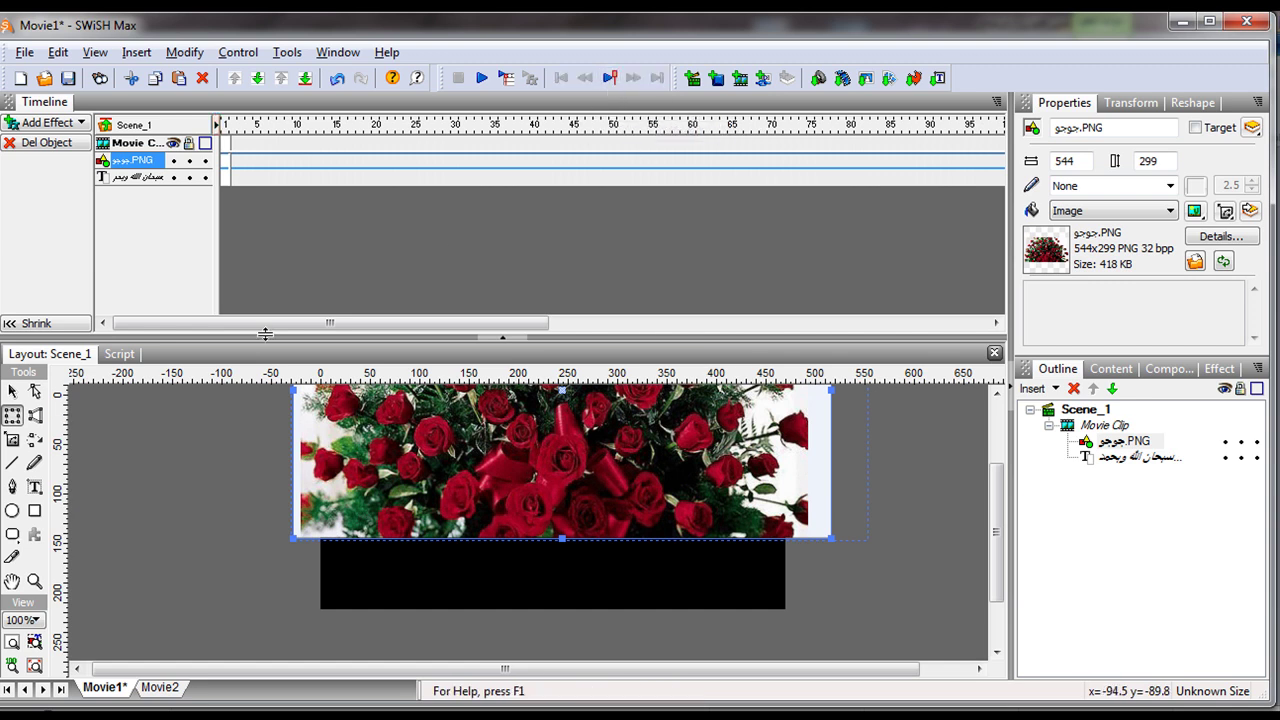
{"action": "right_click", "coordinate": [222, 165]}
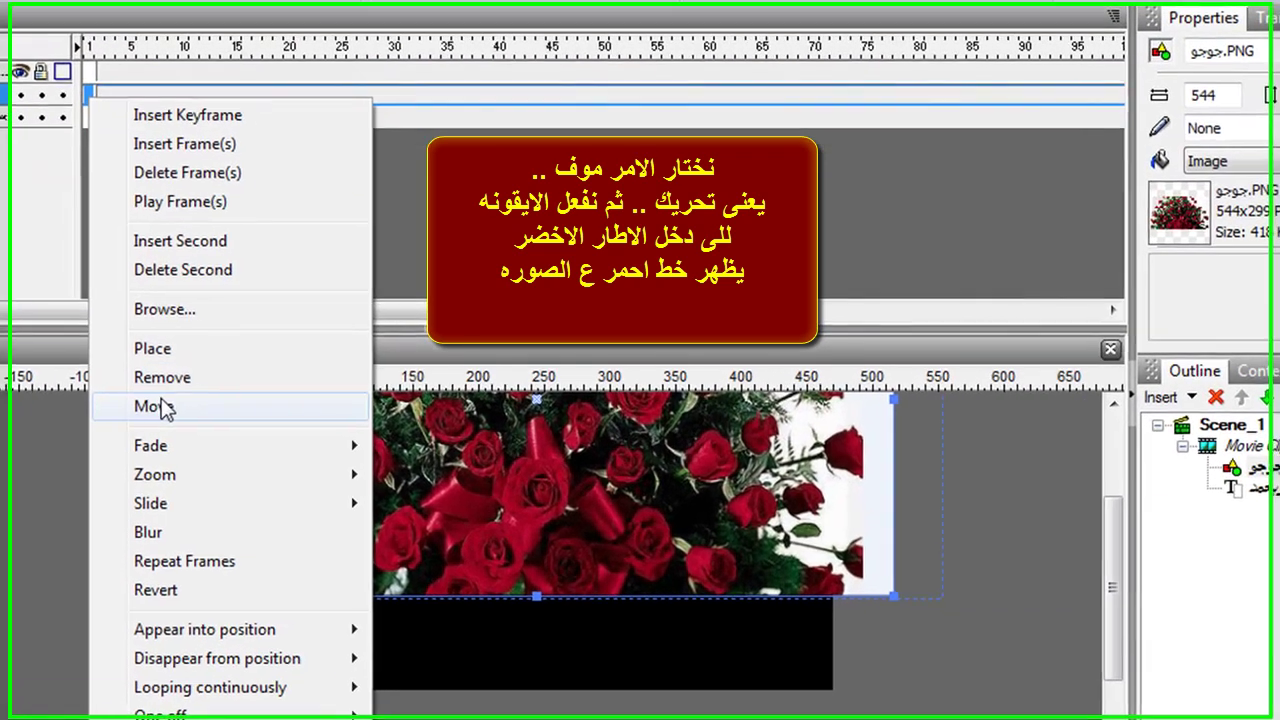
{"action": "left_click", "coordinate": [242, 397]}
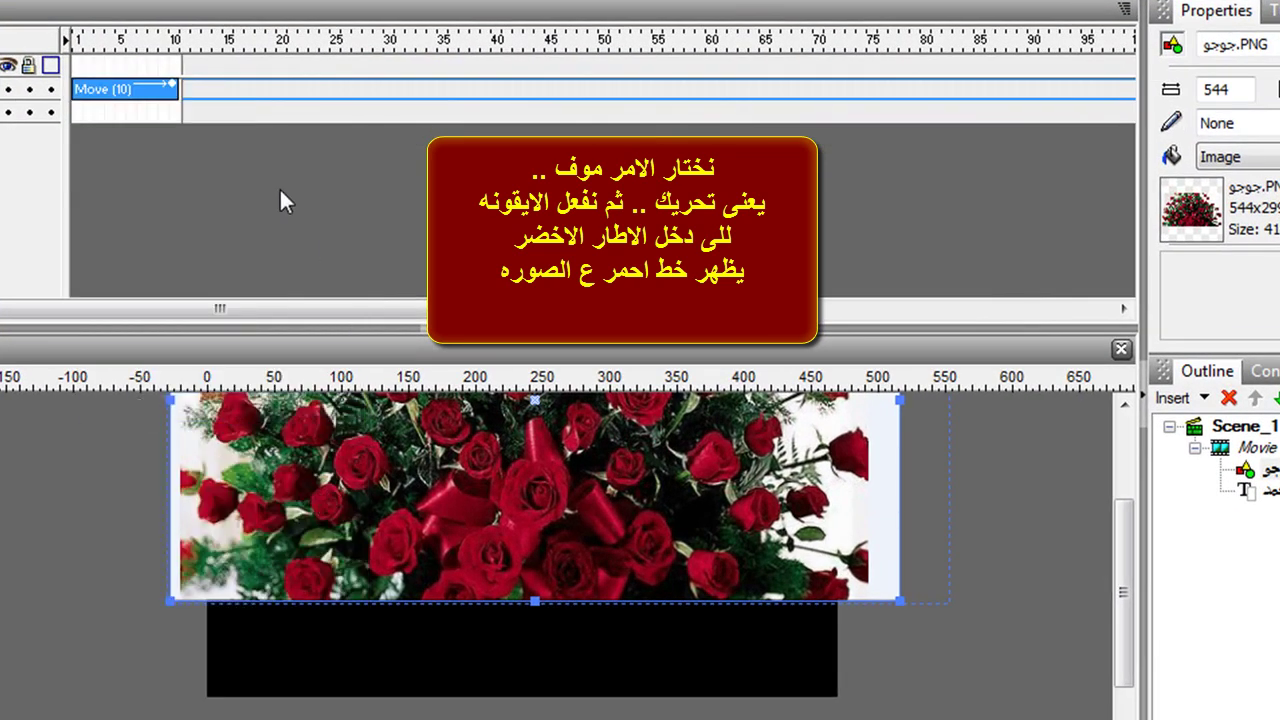
Step: With frame preview on, move the rose image down below the stage's top edge at the Move effect's end and set its duration to 45 frames
{"action": "left_click_drag", "start_coordinate": [176, 88], "coordinate": [658, 88]}
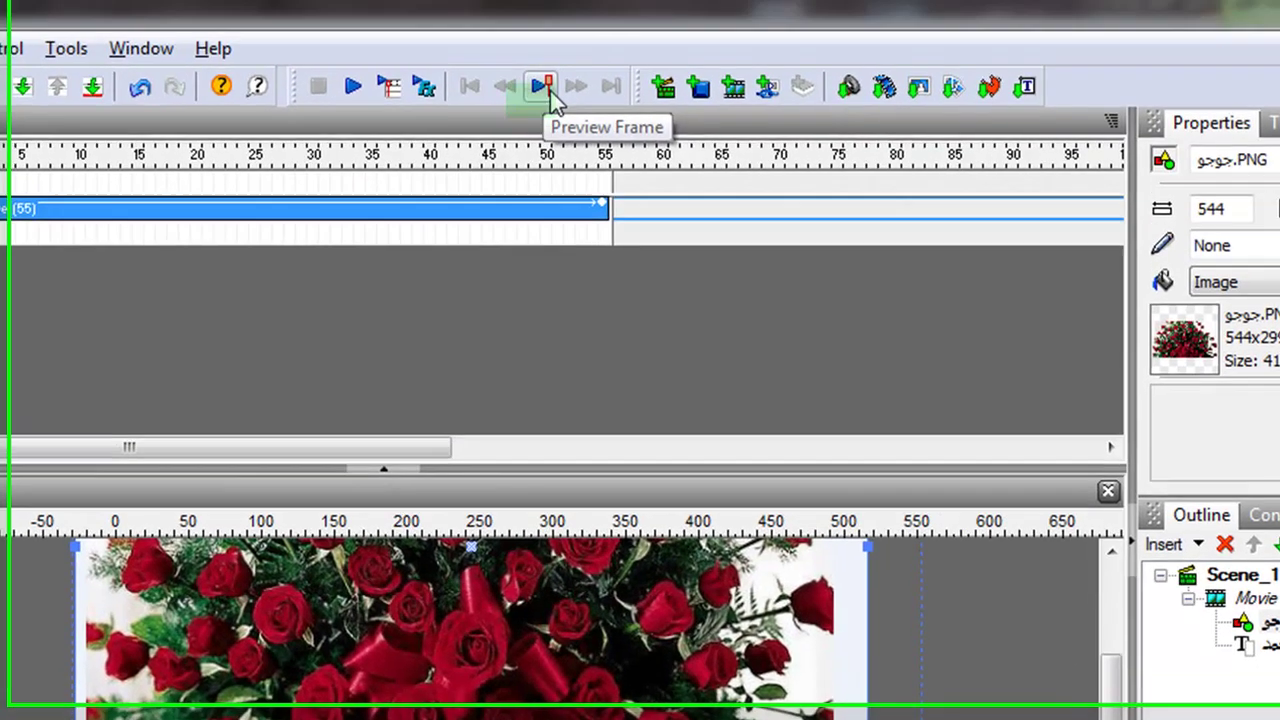
{"action": "left_click", "coordinate": [601, 2]}
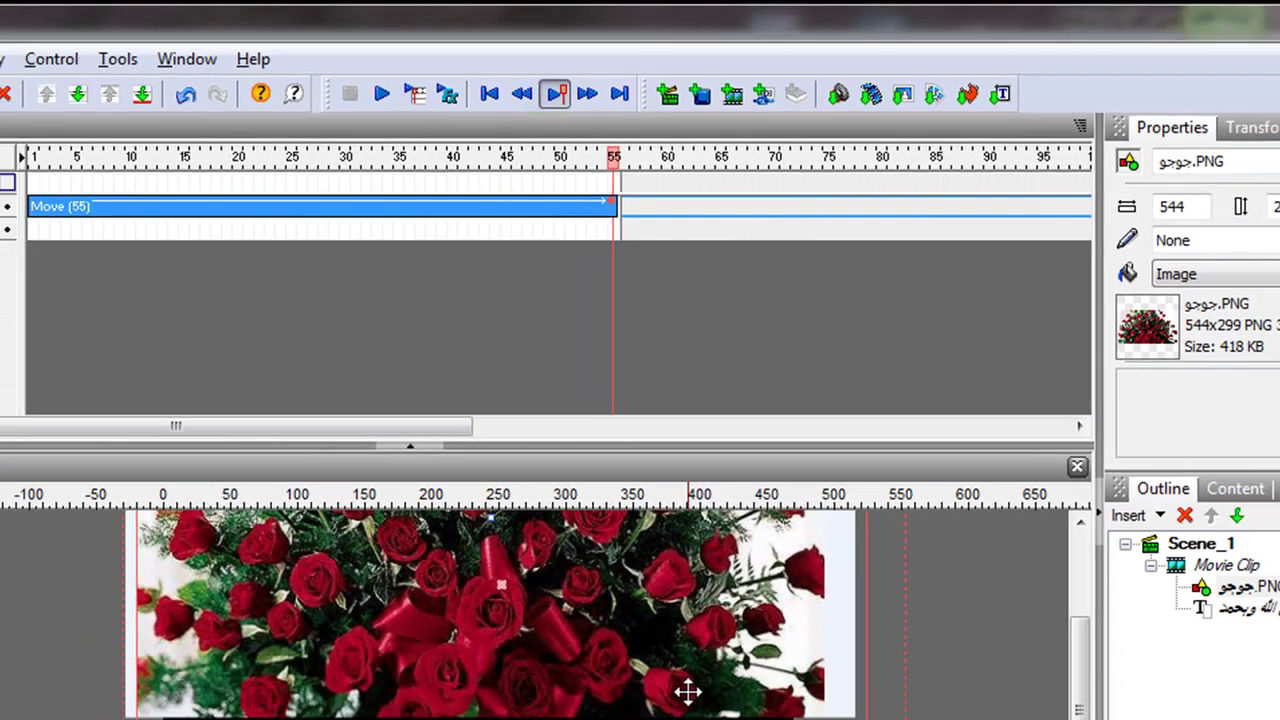
{"action": "left_click_drag", "start_coordinate": [781, 445], "coordinate": [790, 563]}
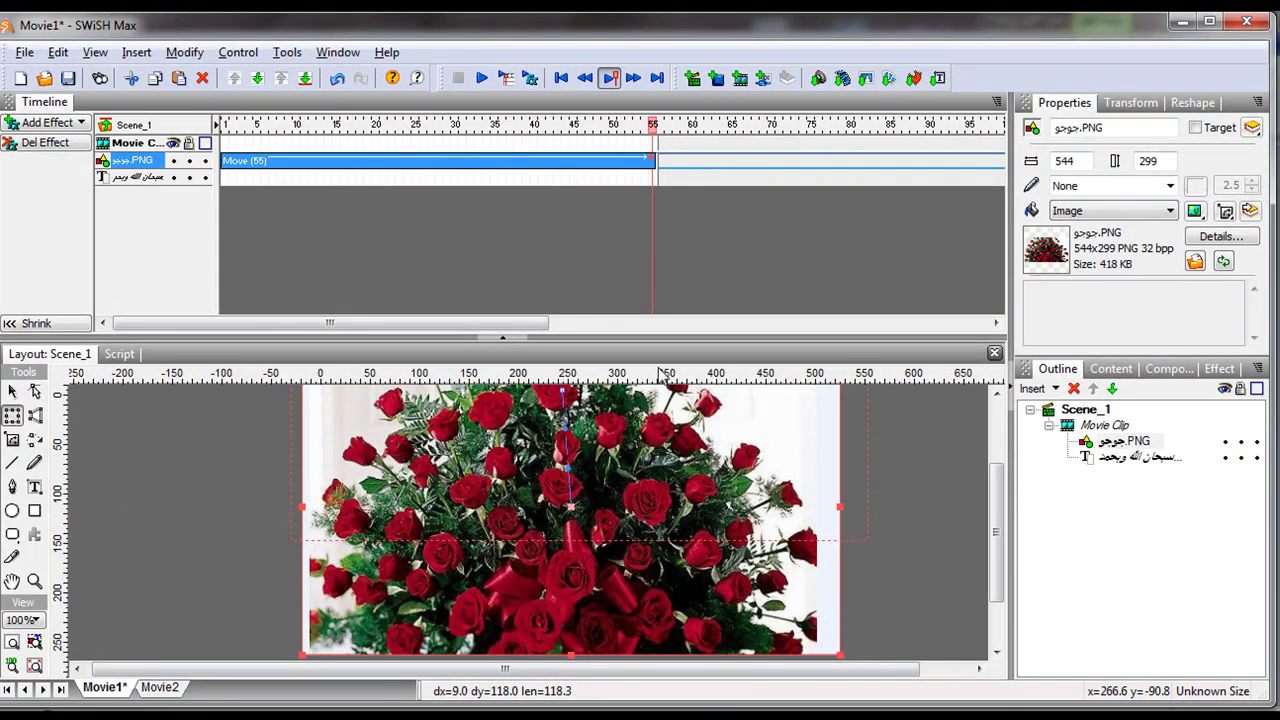
{"action": "left_click_drag", "start_coordinate": [658, 338], "coordinate": [658, 264]}
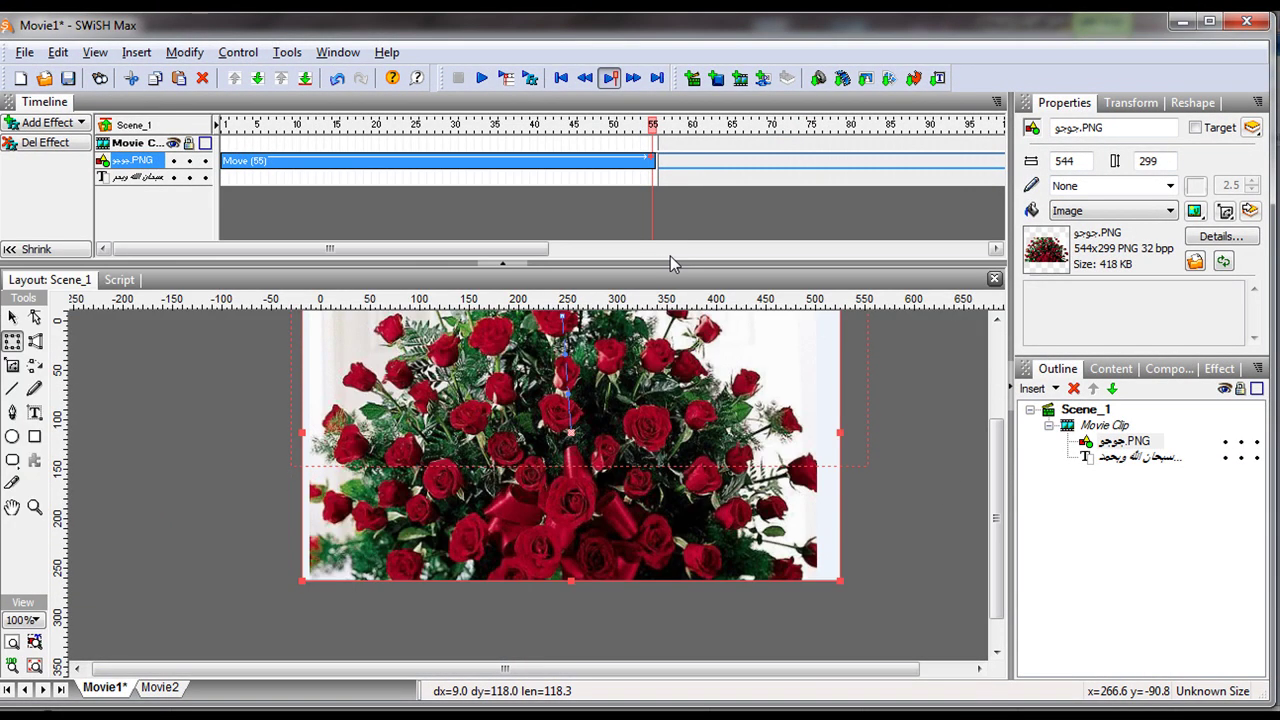
{"action": "scroll", "coordinate": [998, 508], "scroll_direction": "up", "scroll_amount": 1}
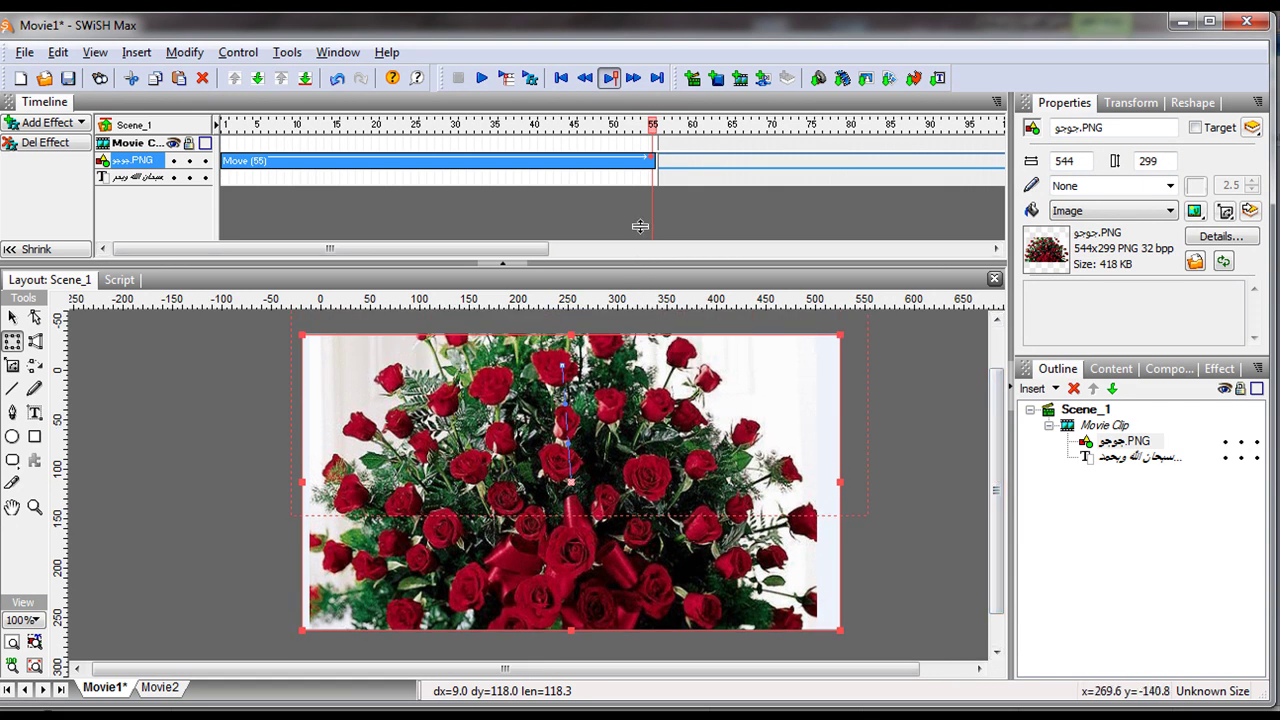
{"action": "left_click_drag", "start_coordinate": [668, 432], "coordinate": [663, 486]}
{"action": "left_click_drag", "start_coordinate": [420, 249], "coordinate": [484, 249]}
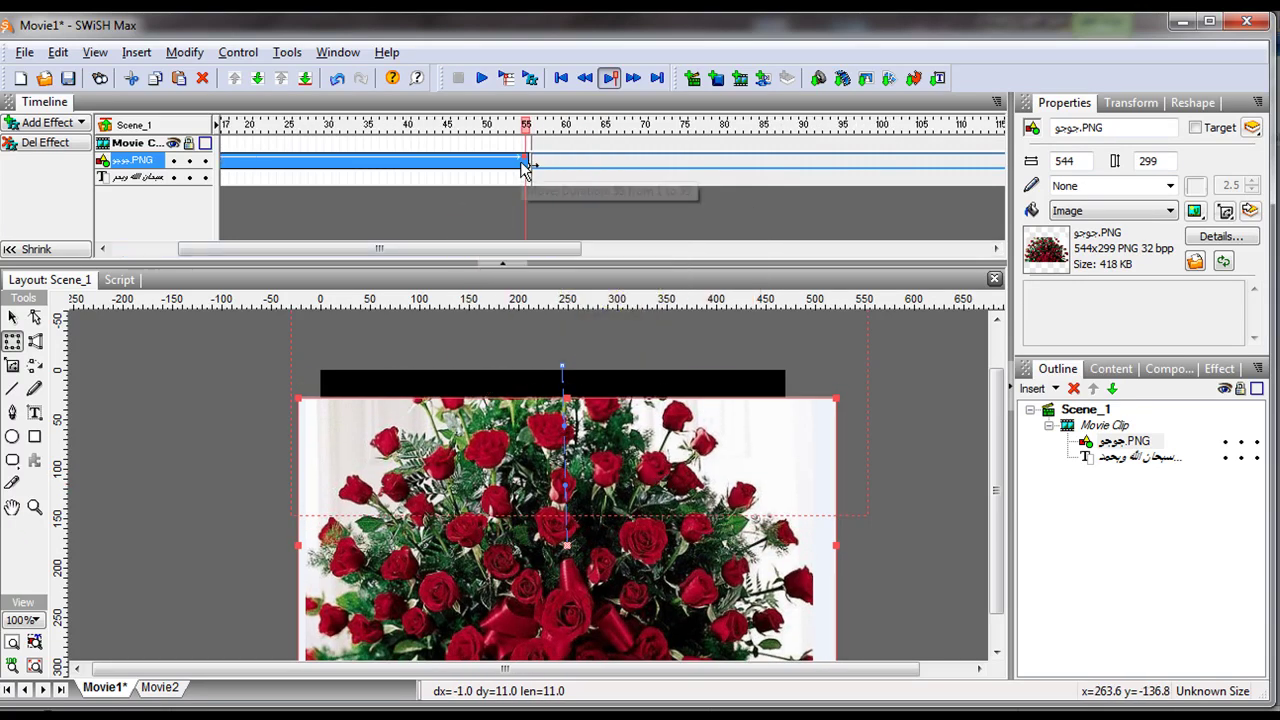
{"action": "left_click_drag", "start_coordinate": [523, 166], "coordinate": [448, 168]}
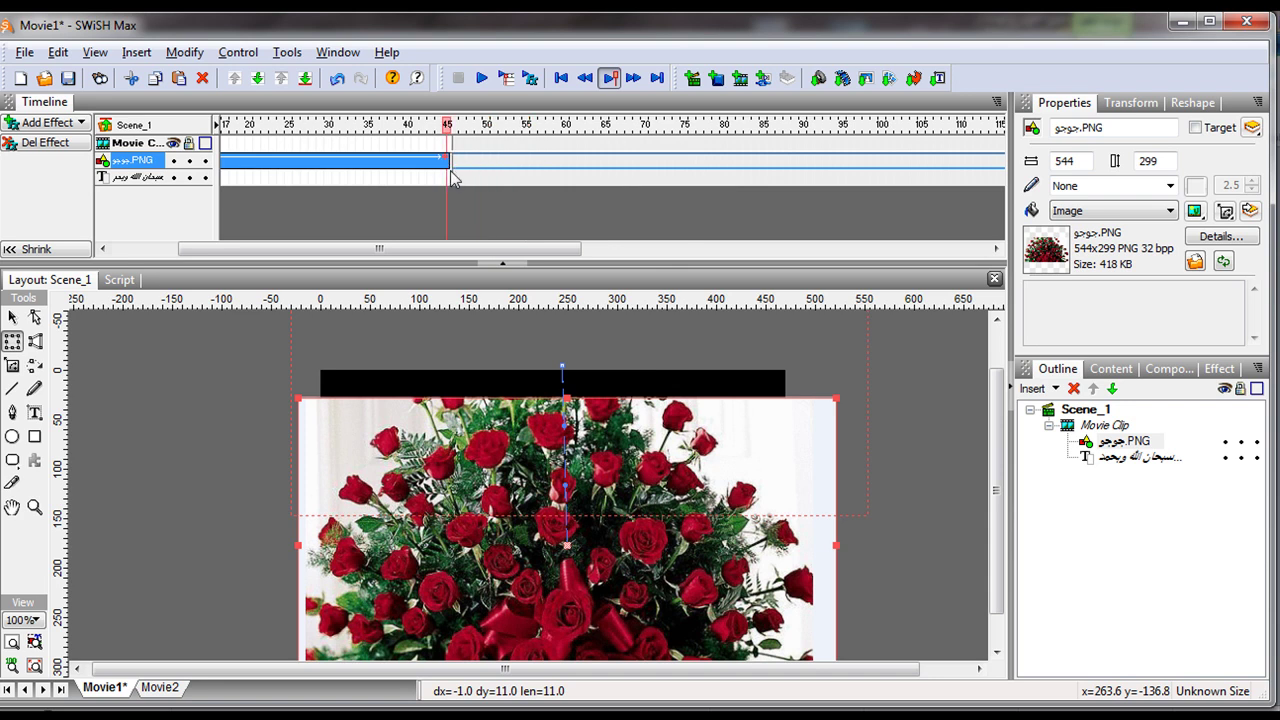
Step: Add a 39-frame Move effect at frame 46 and move the rose image up until its lower edge roughly meets the stage's bottom edge
{"action": "right_click", "coordinate": [455, 165]}
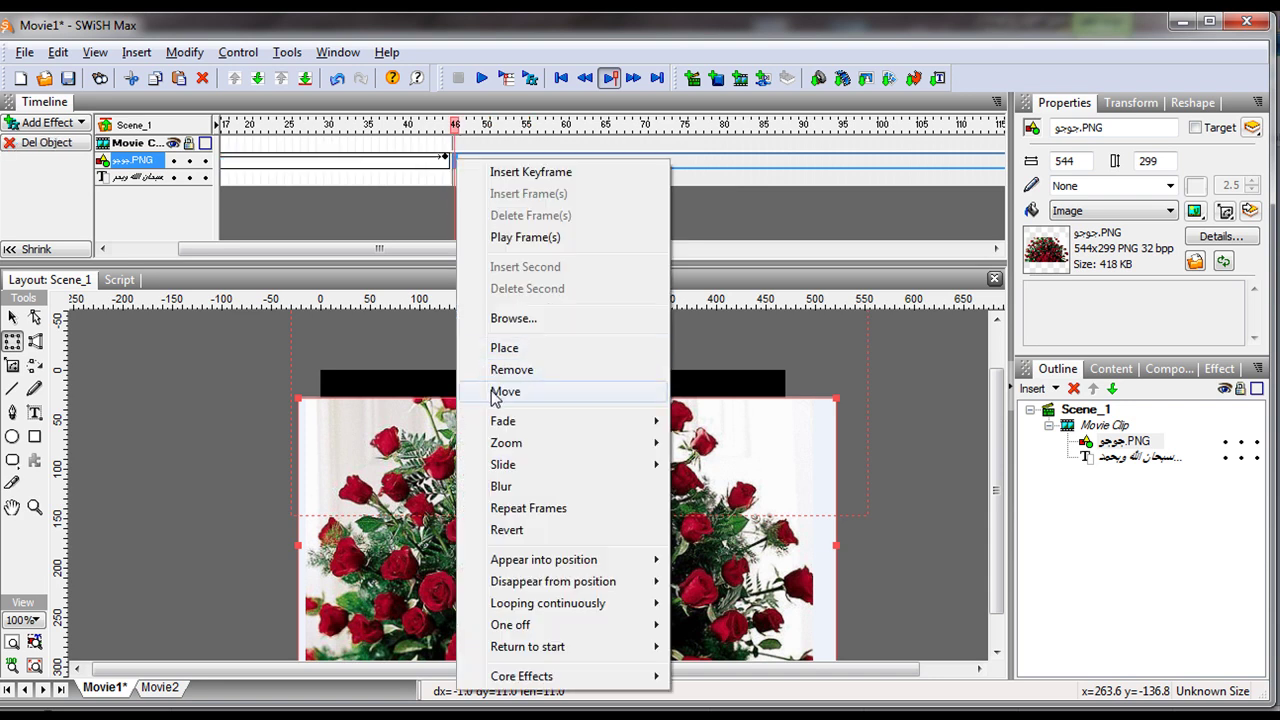
{"action": "left_click", "coordinate": [505, 391]}
{"action": "left_click_drag", "start_coordinate": [536, 164], "coordinate": [762, 158]}
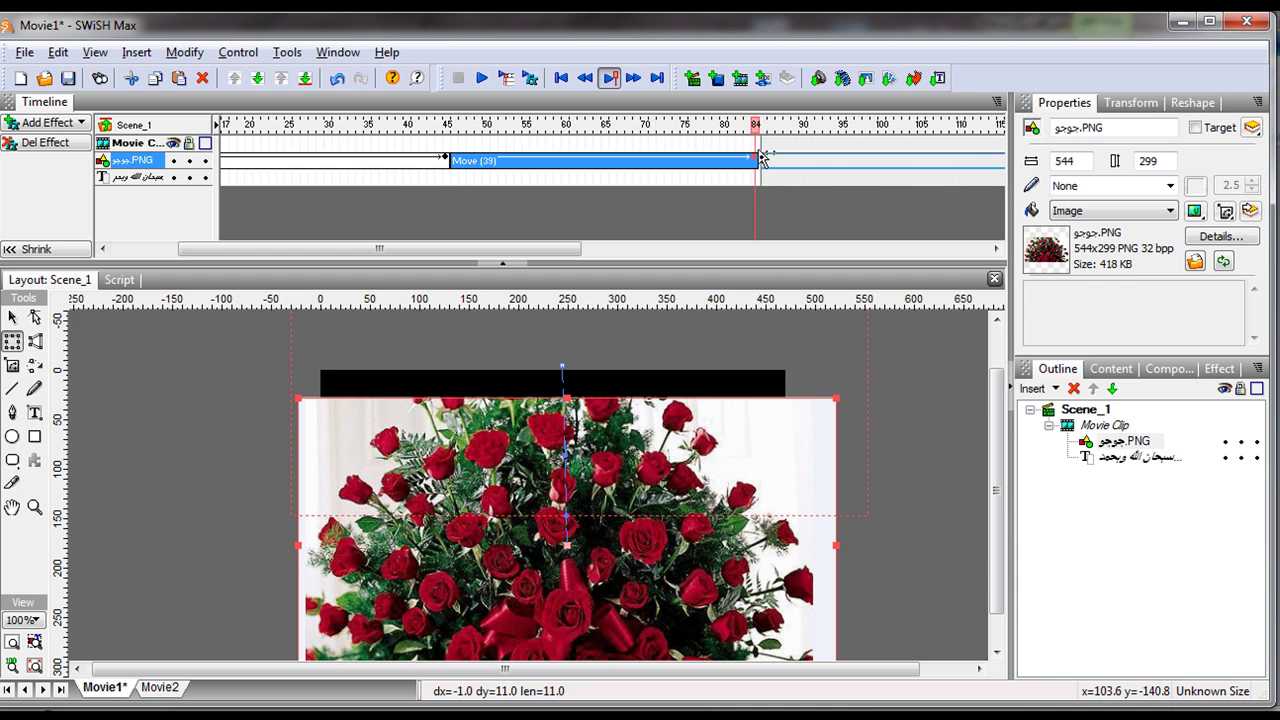
{"action": "left_click_drag", "start_coordinate": [688, 450], "coordinate": [694, 378]}
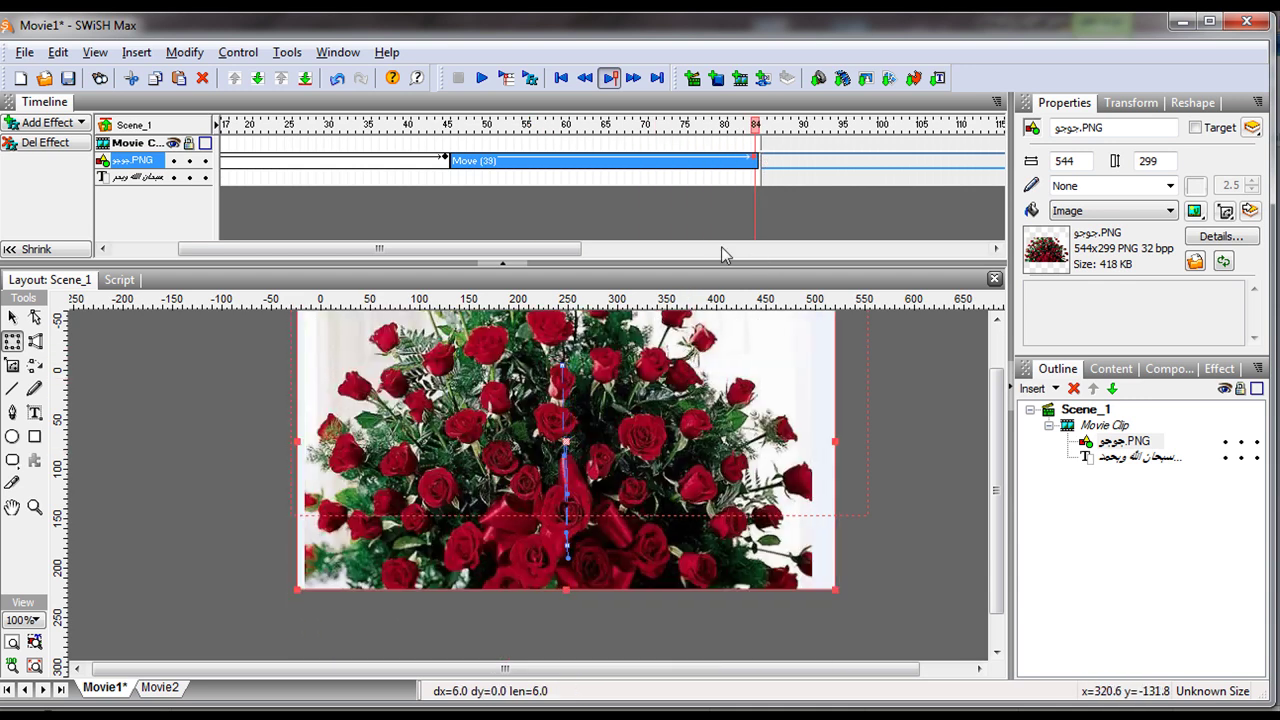
Step: Add a gotoAndPlay(FRAME) action with frame 1 at frame 85 of the movie clip and return to the layout
{"action": "right_click", "coordinate": [764, 144]}
{"action": "mouse_move", "coordinate": [815, 216]}
{"action": "mouse_move", "coordinate": [992, 270]}
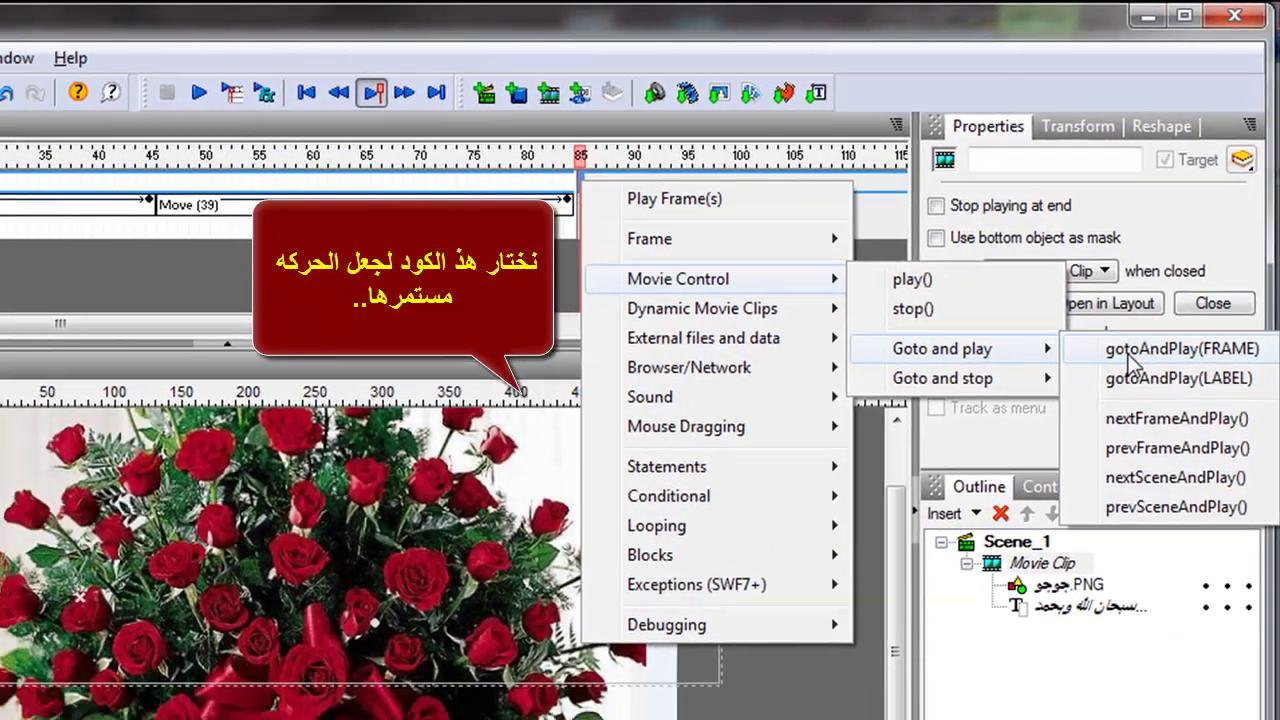
{"action": "left_click", "coordinate": [1113, 376]}
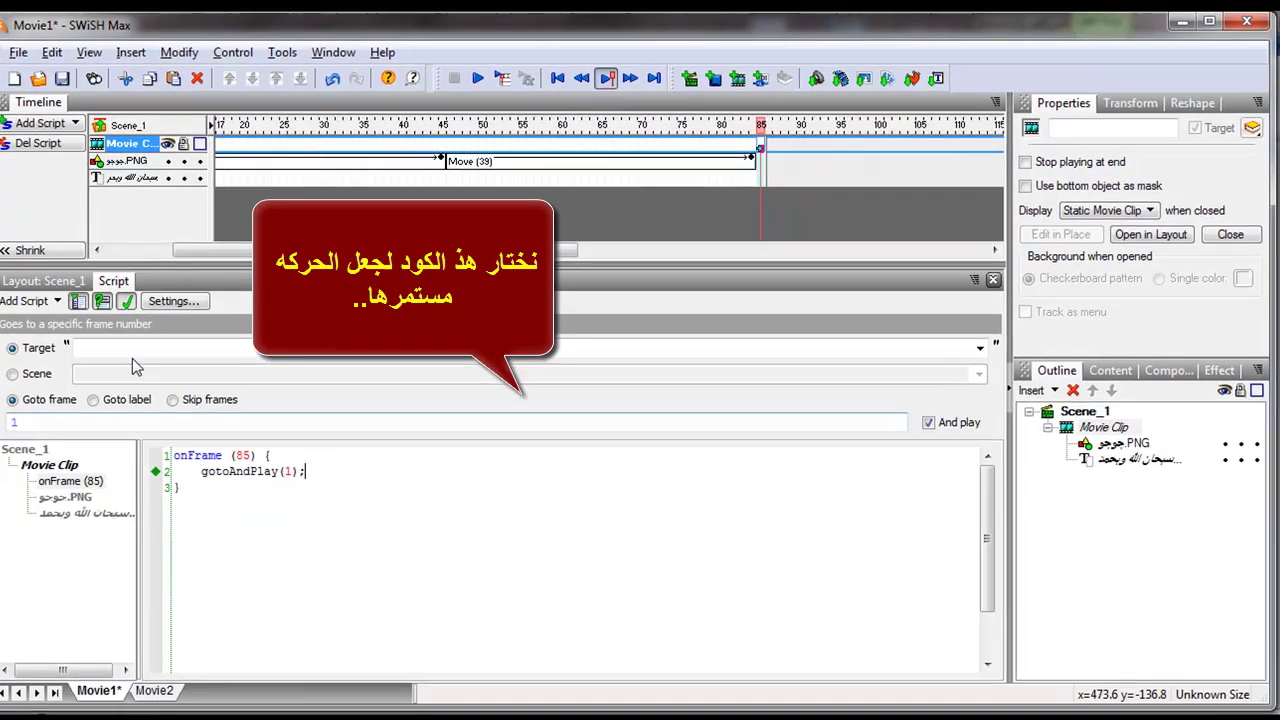
{"action": "left_click", "coordinate": [40, 282]}
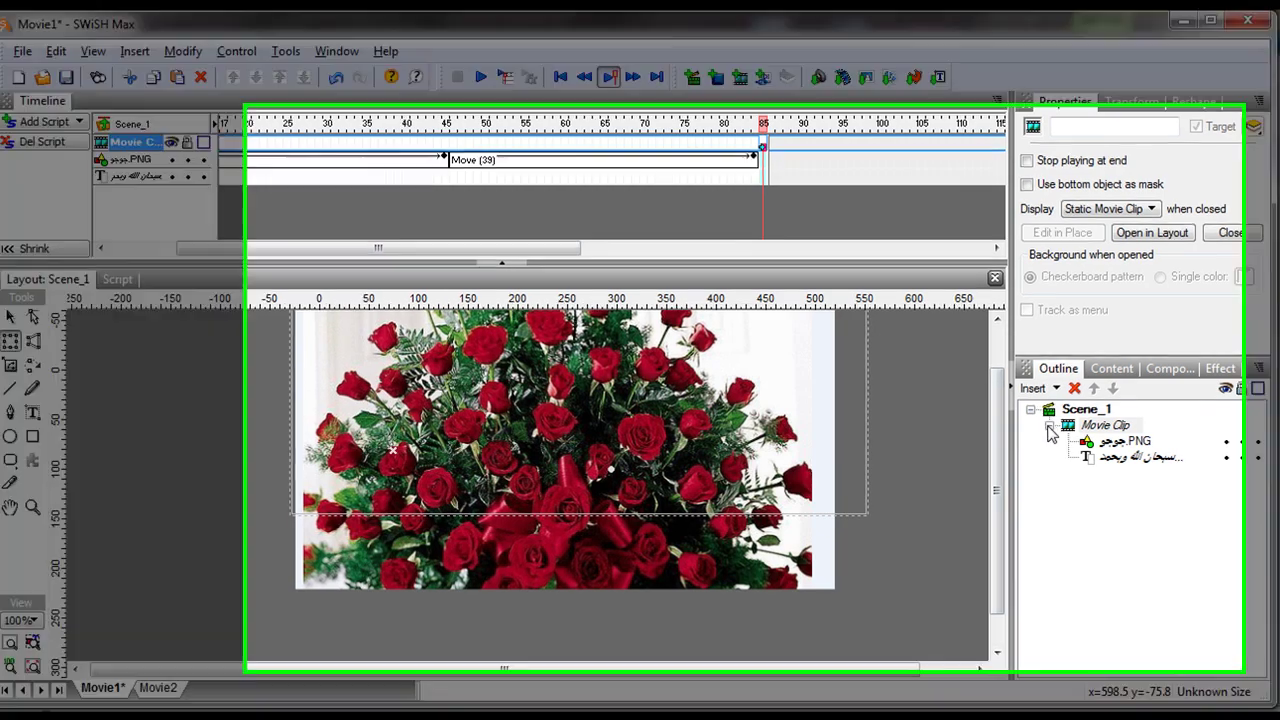
Step: Collapse the movie clip, set it to use its bottom object as a mask, and play the movie
{"action": "left_click", "coordinate": [1048, 425]}
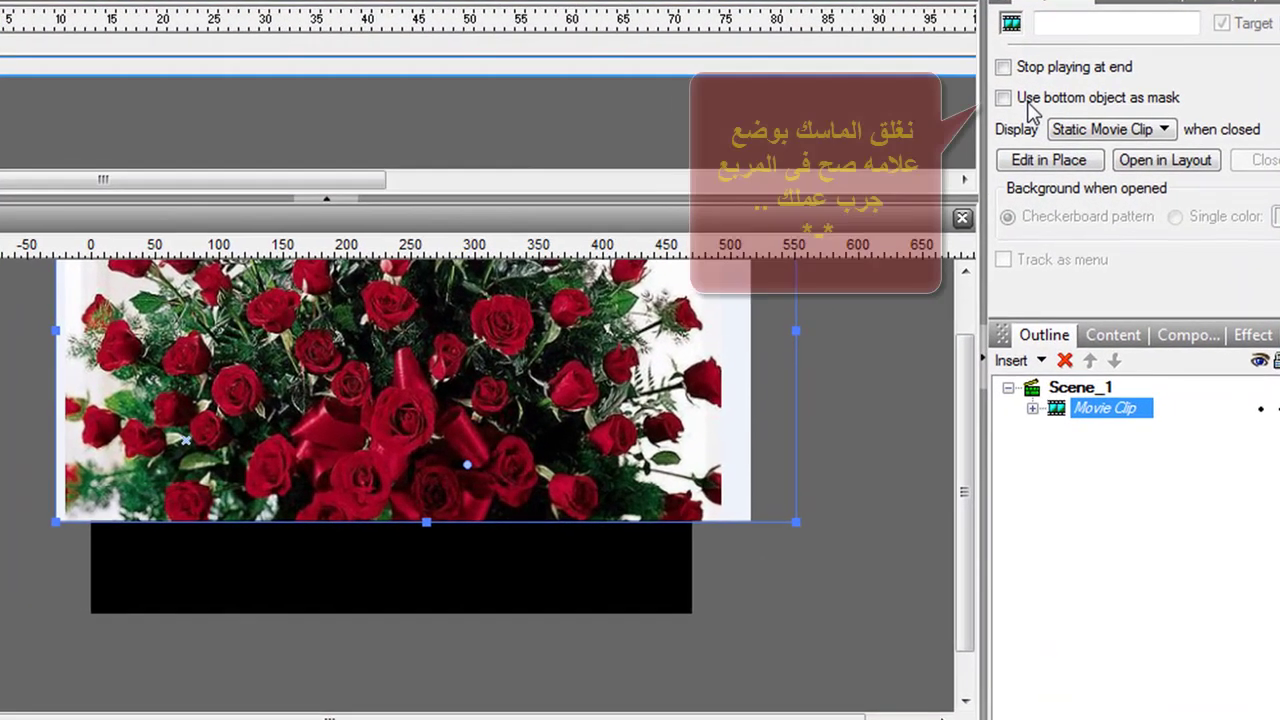
{"action": "left_click", "coordinate": [1007, 111]}
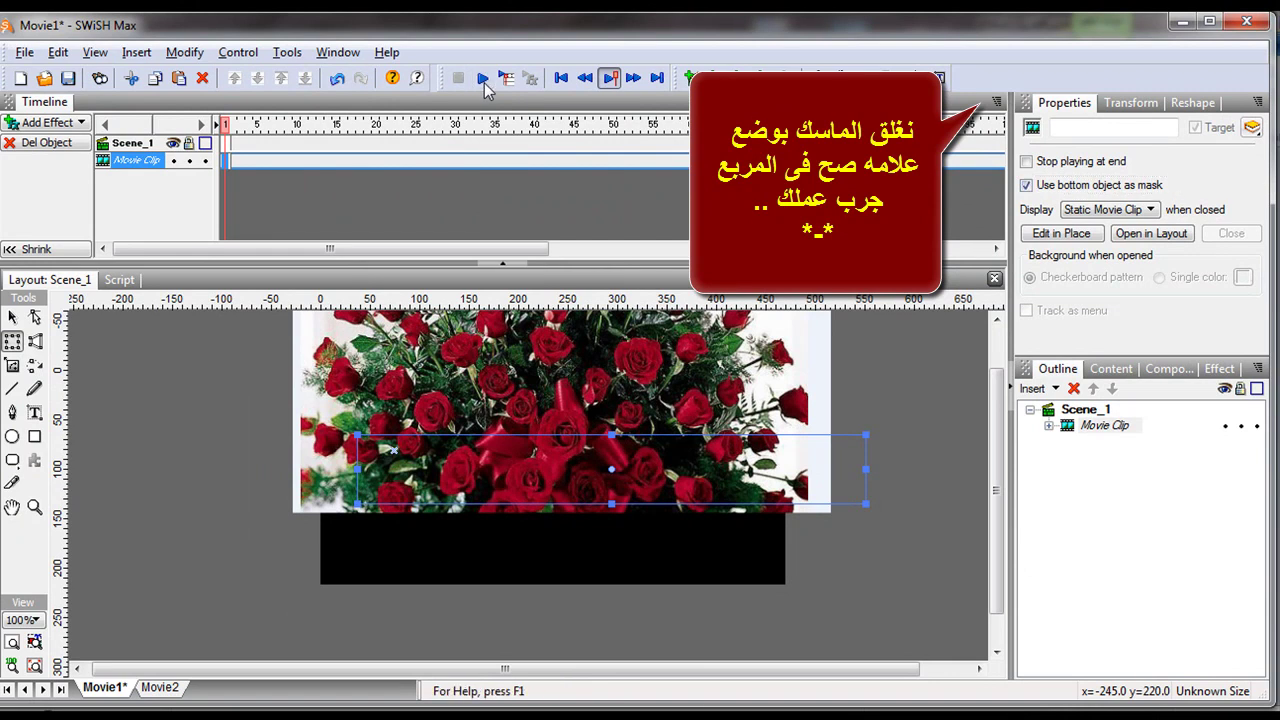
{"action": "left_click", "coordinate": [461, 64]}
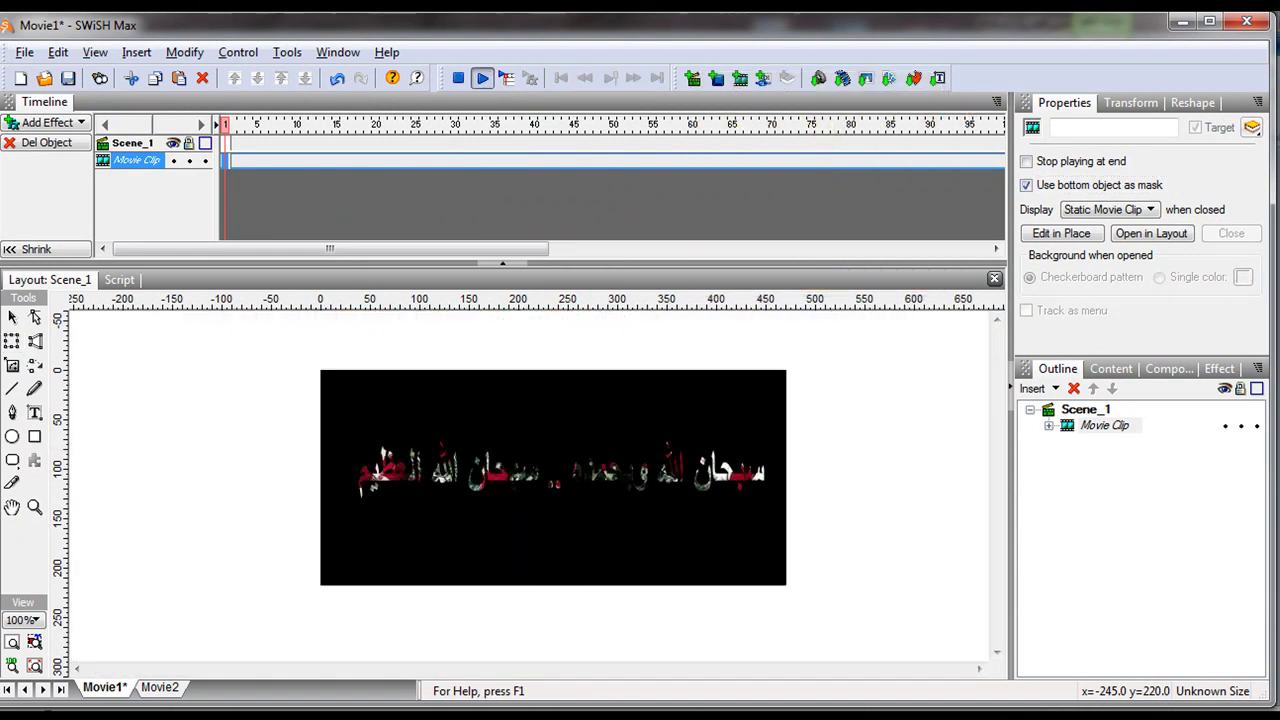
Step: Test the movie in Adobe Flash Player and move the player window over the stage to watch the animation
{"action": "left_click", "coordinate": [24, 52]}
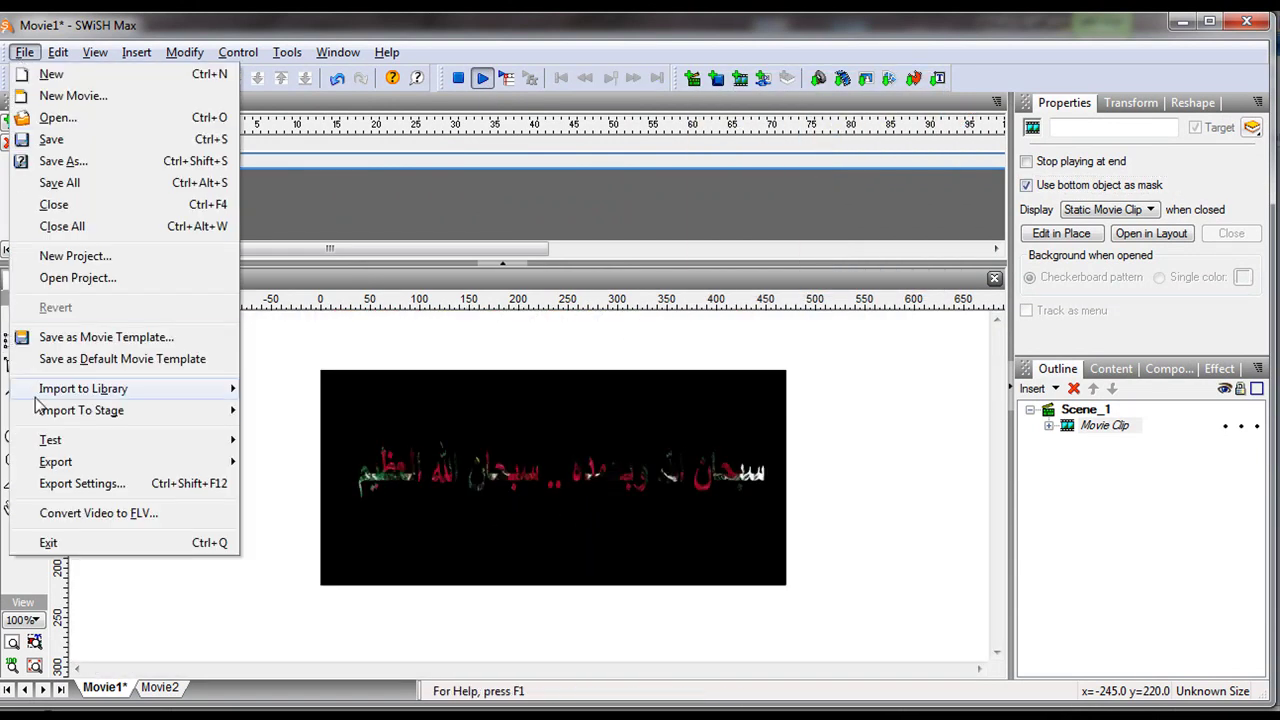
{"action": "mouse_move", "coordinate": [50, 440]}
{"action": "left_click", "coordinate": [322, 437]}
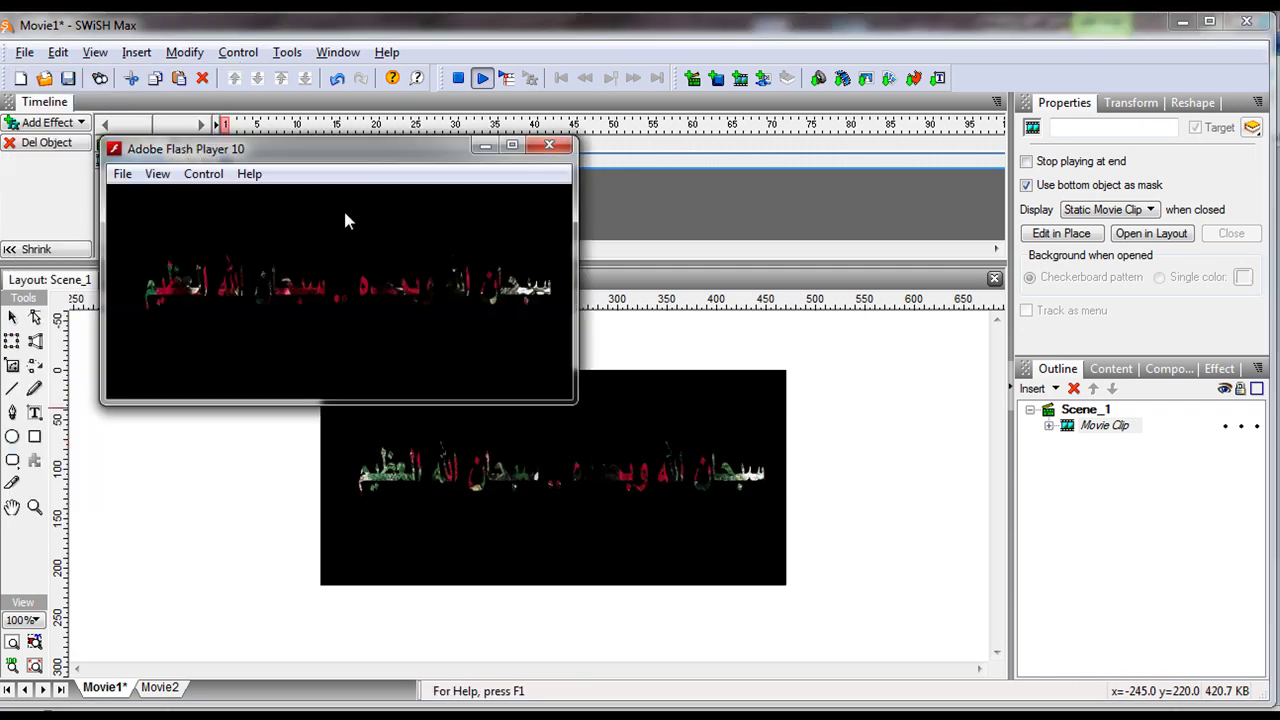
{"action": "left_click_drag", "start_coordinate": [386, 153], "coordinate": [578, 303]}
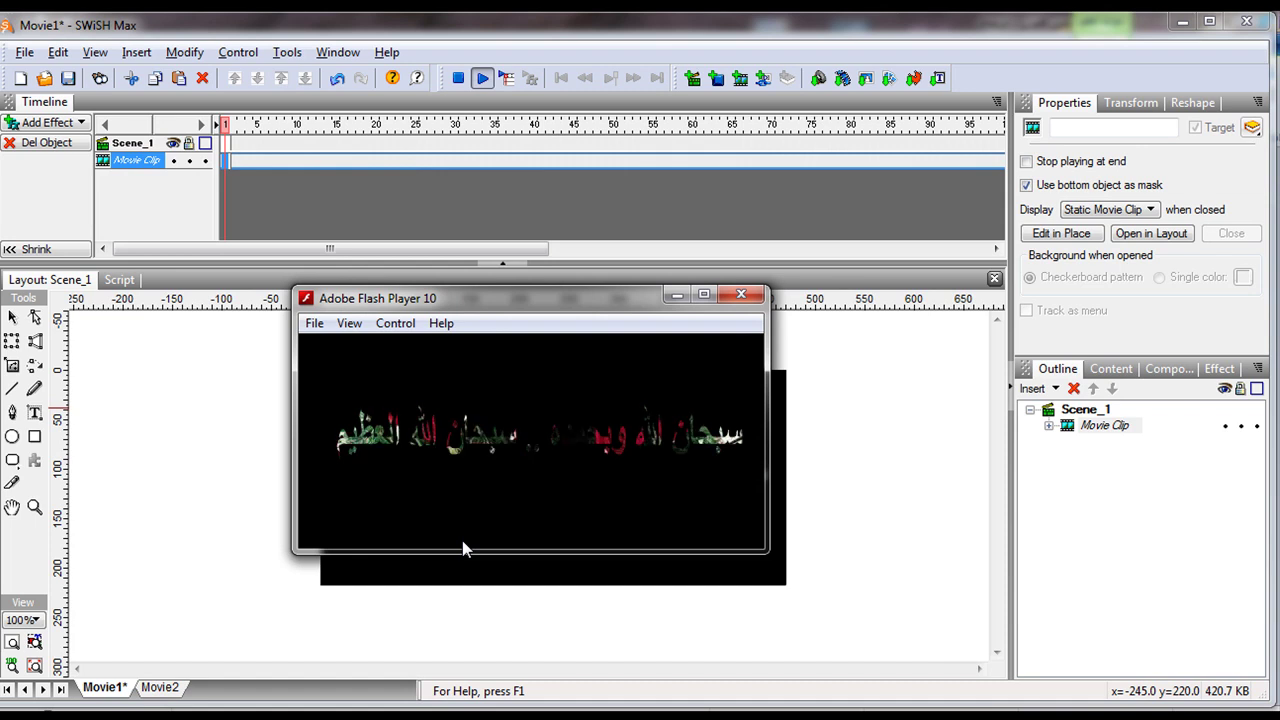
Step: Open the list of export formats for the movie
{"action": "left_click", "coordinate": [24, 52]}
{"action": "mouse_move", "coordinate": [75, 462]}
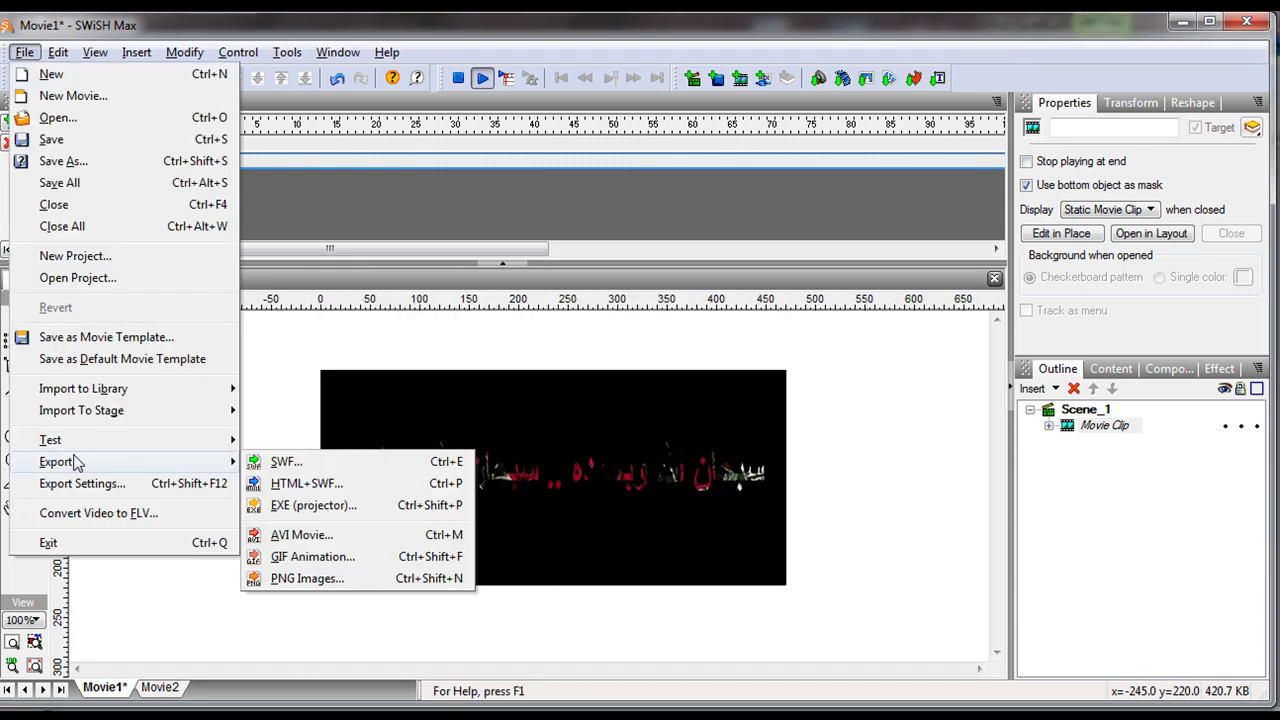